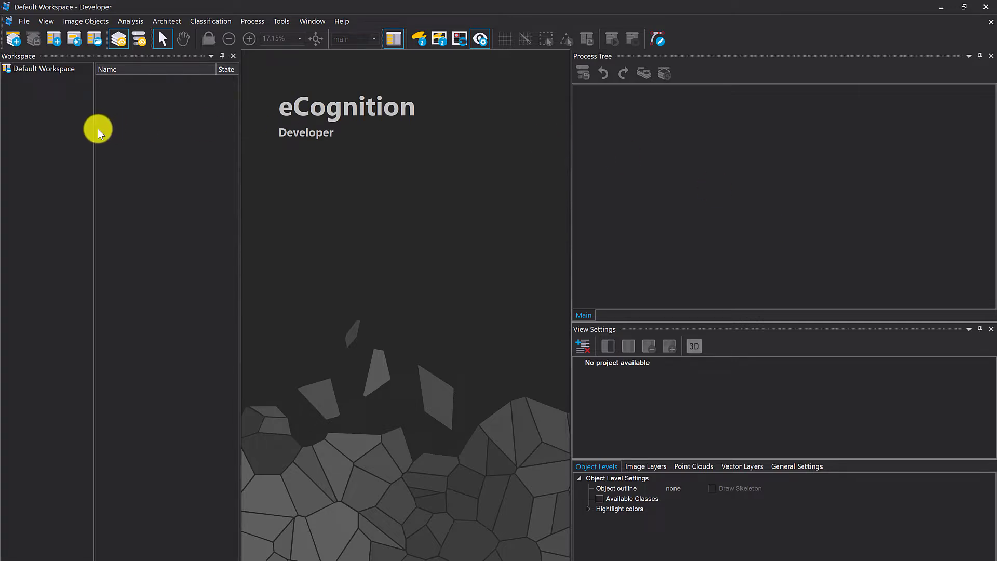
Import the original and shifted harbour scenes from the image data folder with Predefined Import.
{"action": "right_click", "coordinate": [78, 119]}
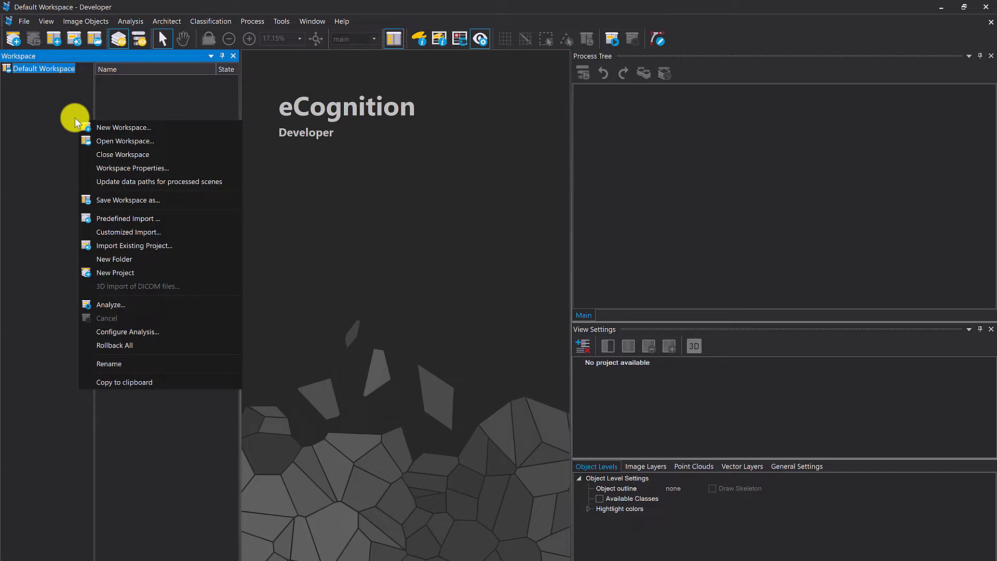
{"action": "left_click", "coordinate": [110, 217]}
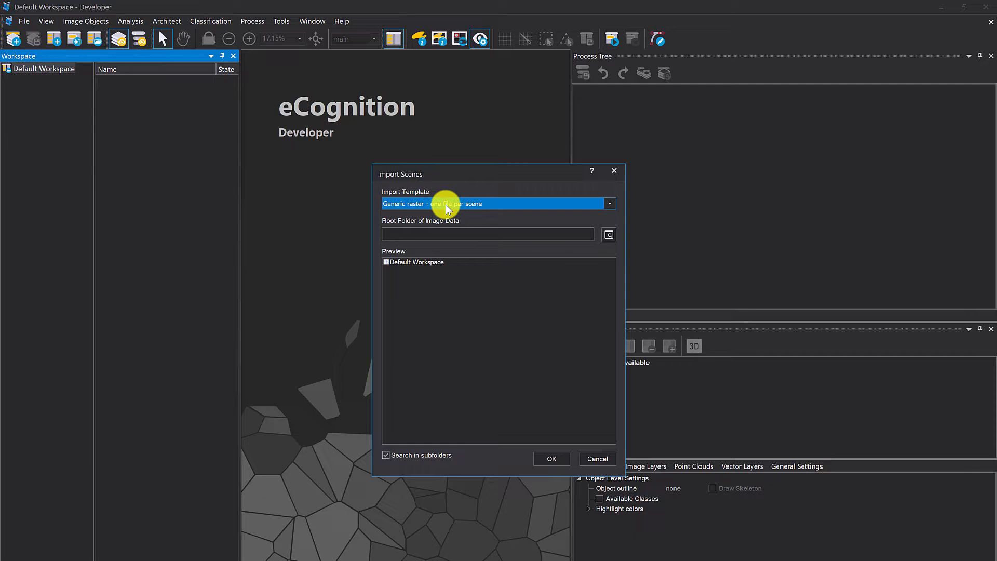
{"action": "left_click", "coordinate": [607, 234]}
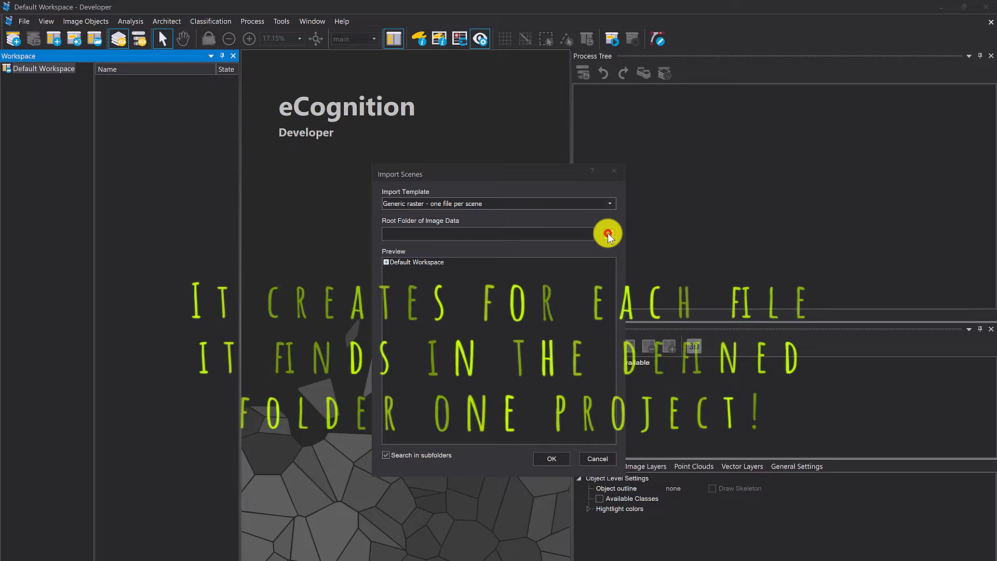
{"action": "left_click", "coordinate": [859, 553]}
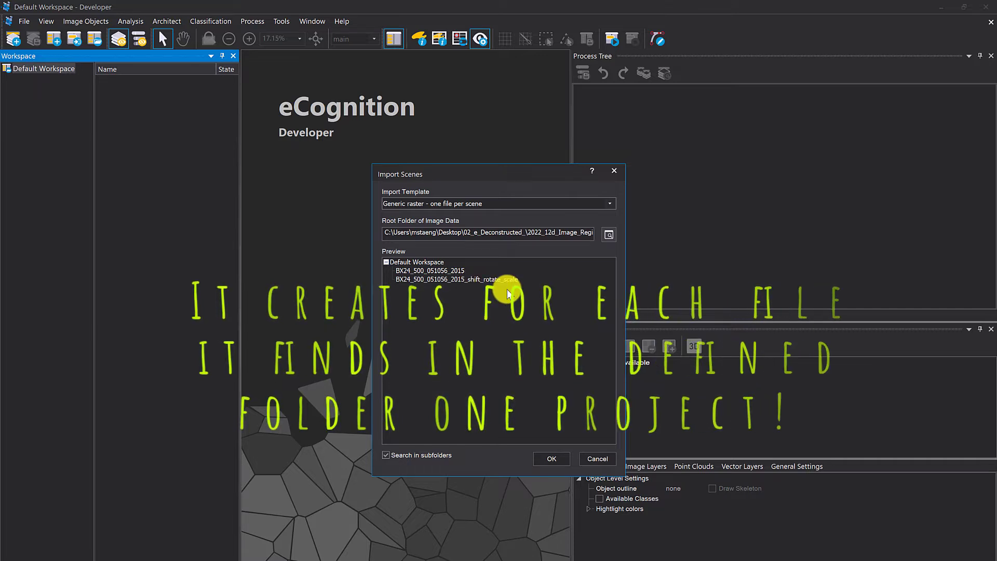
{"action": "left_click", "coordinate": [543, 457]}
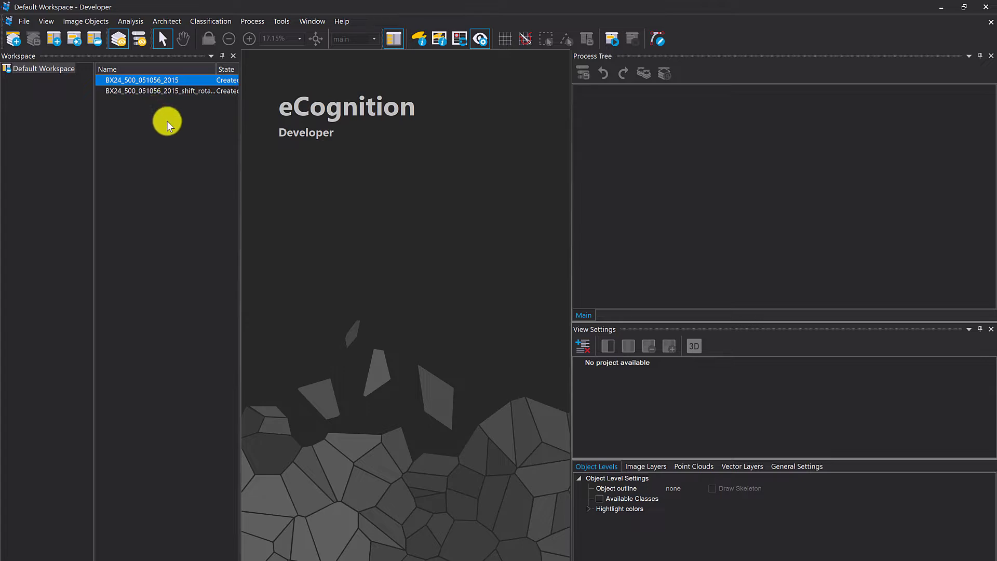
Open both harbour scenes together as a multi-map project named '2 maps'.
{"action": "double_click", "coordinate": [144, 82]}
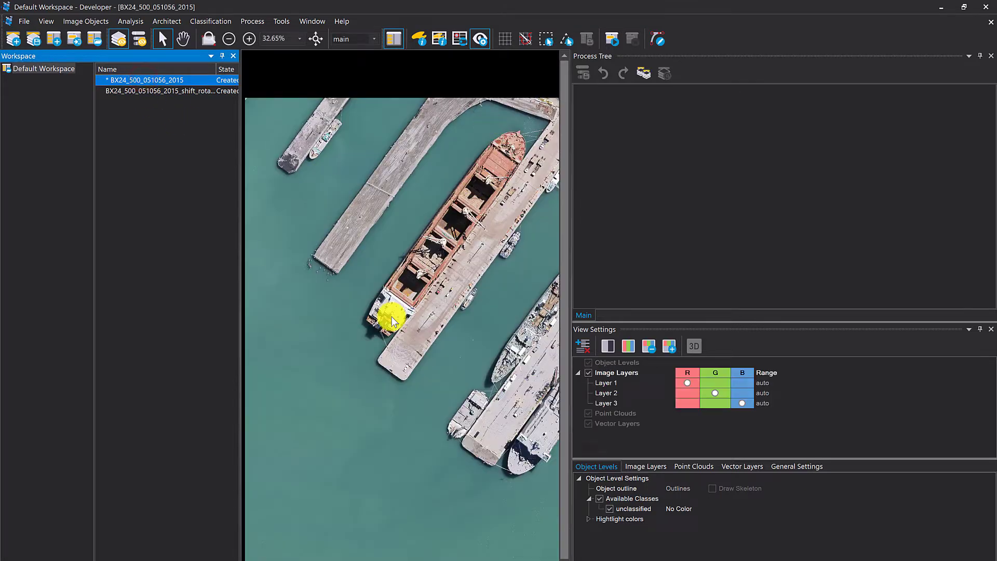
{"action": "double_click", "coordinate": [167, 90]}
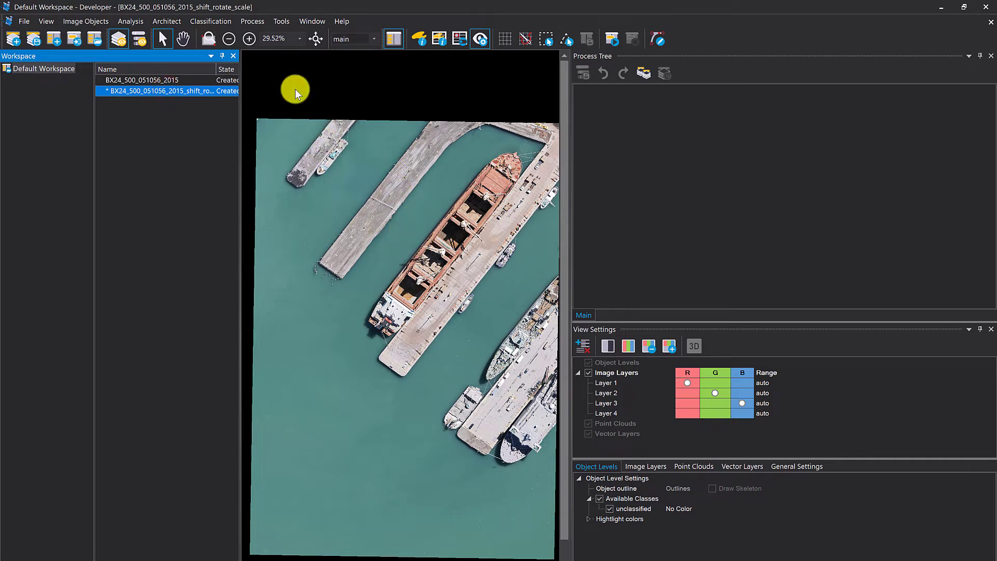
{"action": "double_click", "coordinate": [157, 79]}
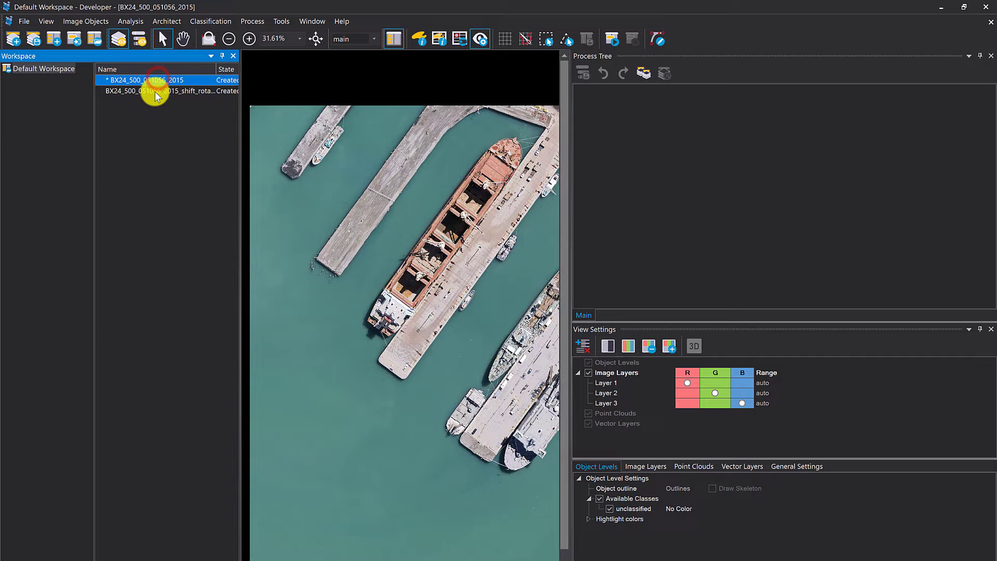
{"action": "left_click", "coordinate": [151, 91], "text": "shift"}
{"action": "right_click", "coordinate": [155, 93]}
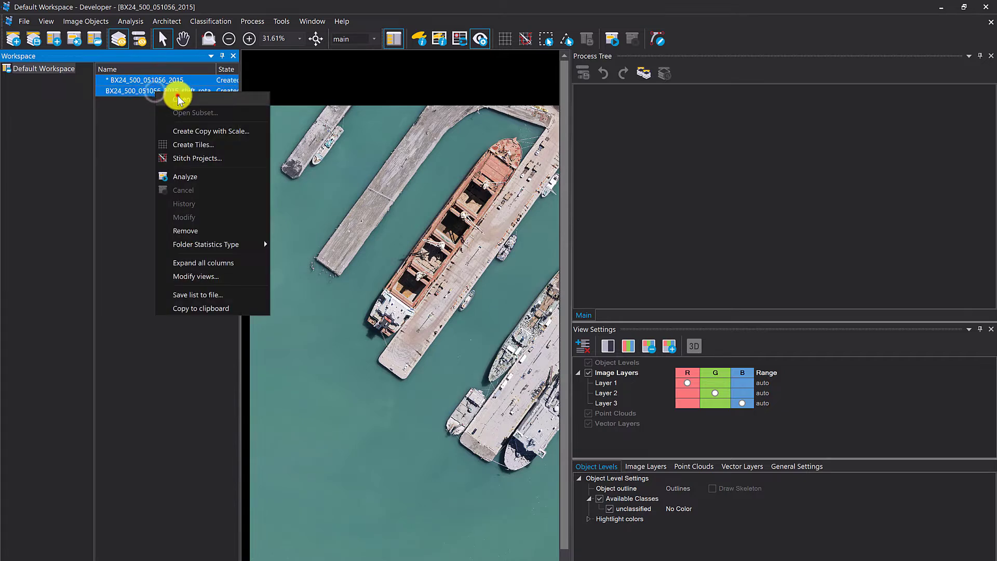
{"action": "left_click", "coordinate": [176, 98]}
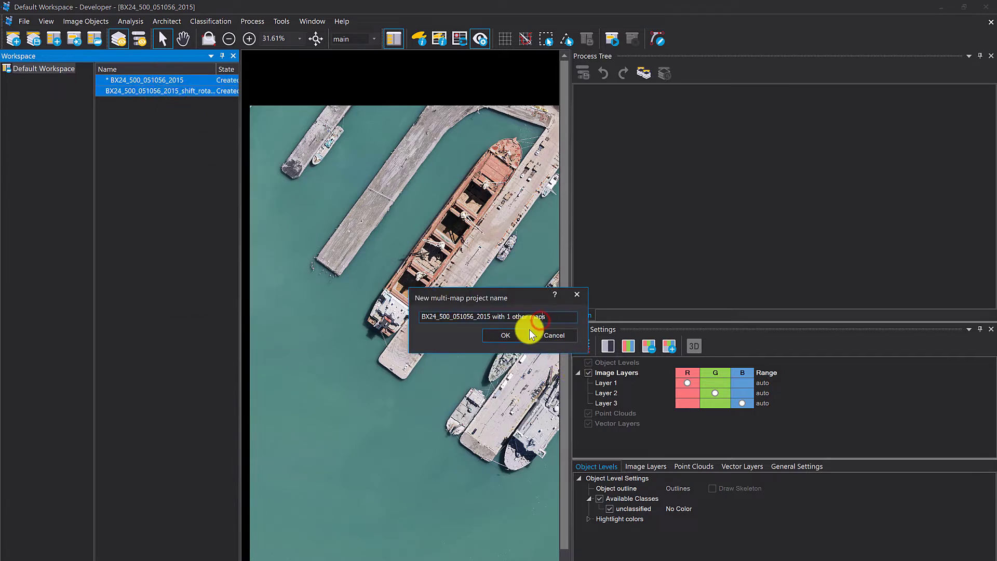
{"action": "left_click_drag", "start_coordinate": [529, 316], "coordinate": [301, 305]}
{"action": "type", "text": "2"}
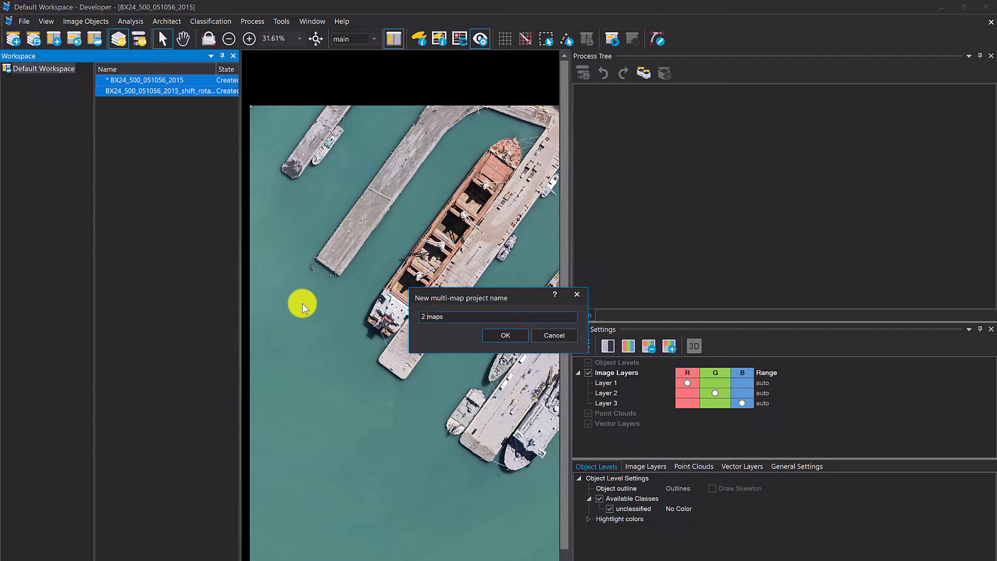
{"action": "left_click", "coordinate": [491, 336]}
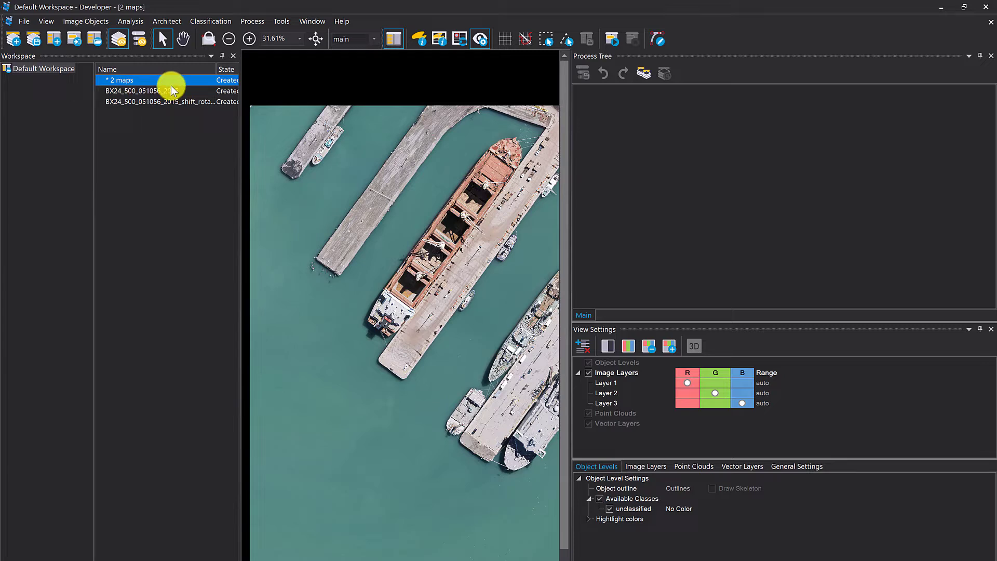
Switch between the main and shift_rotate_scale maps to compare them.
{"action": "left_click", "coordinate": [345, 39]}
{"action": "left_click", "coordinate": [345, 40]}
{"action": "left_click", "coordinate": [346, 41]}
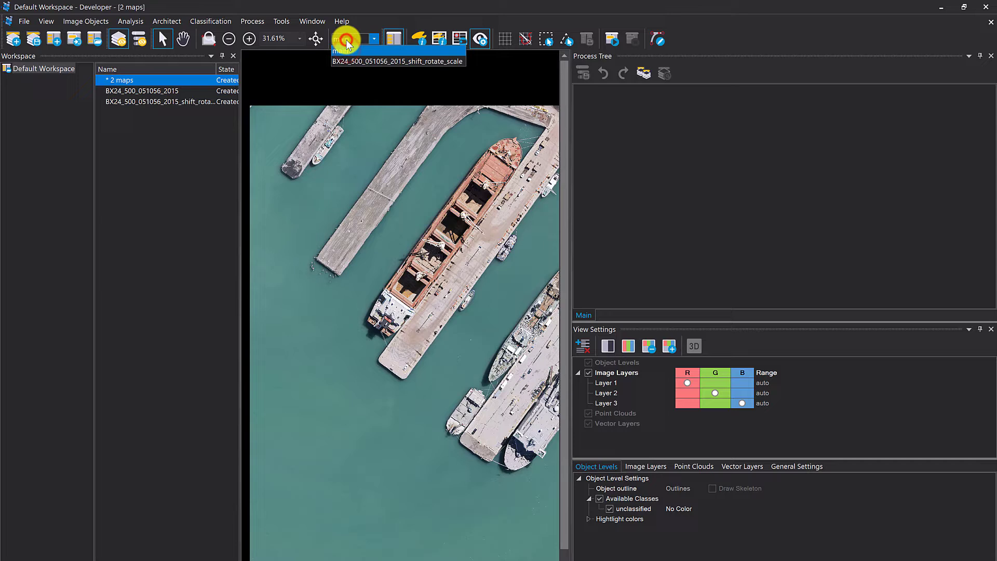
{"action": "left_click", "coordinate": [348, 60]}
{"action": "left_click", "coordinate": [372, 37]}
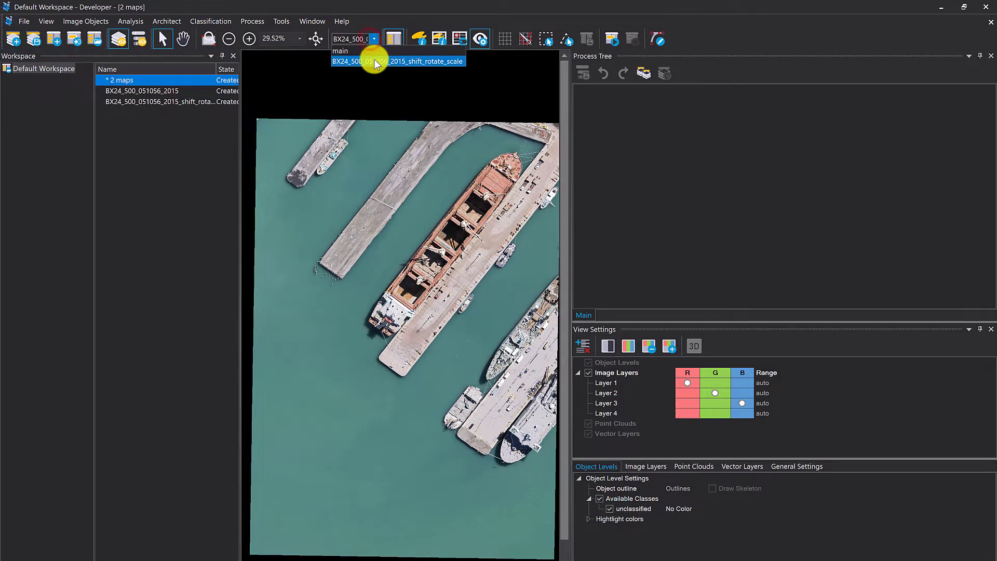
{"action": "left_click", "coordinate": [363, 52]}
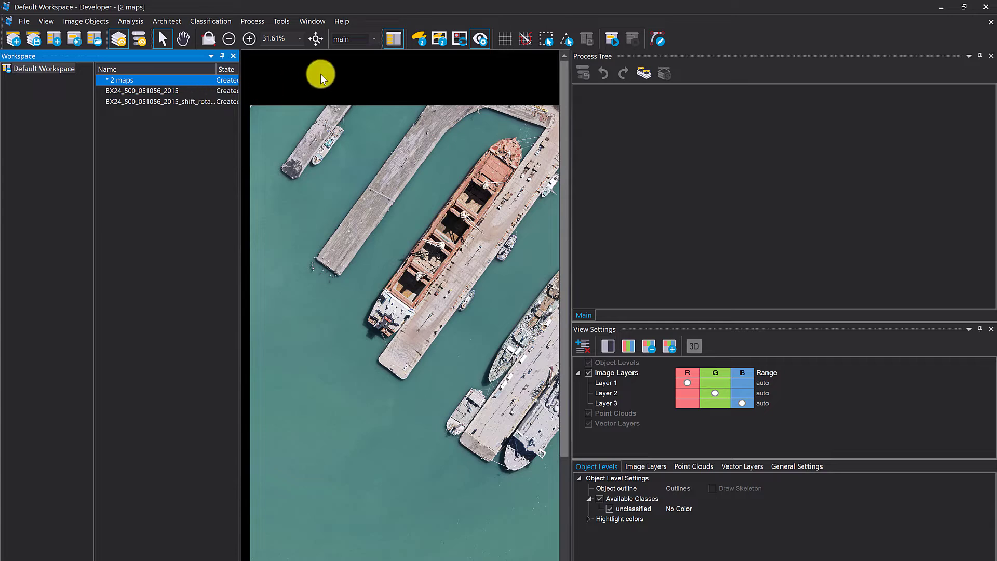
{"action": "left_click", "coordinate": [343, 42]}
{"action": "left_click", "coordinate": [346, 61]}
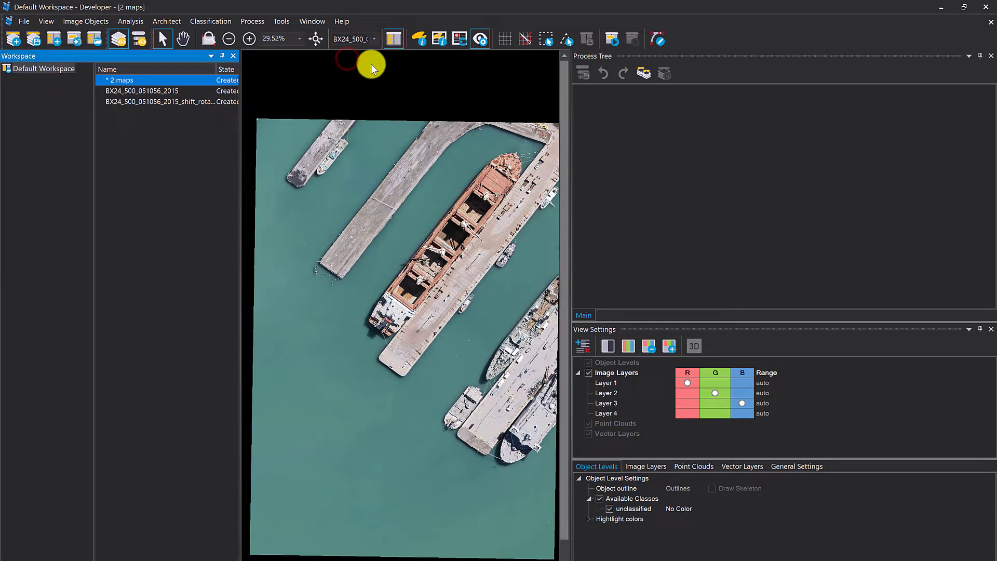
{"action": "left_click", "coordinate": [364, 41]}
{"action": "left_click", "coordinate": [369, 43]}
{"action": "left_click", "coordinate": [657, 123]}
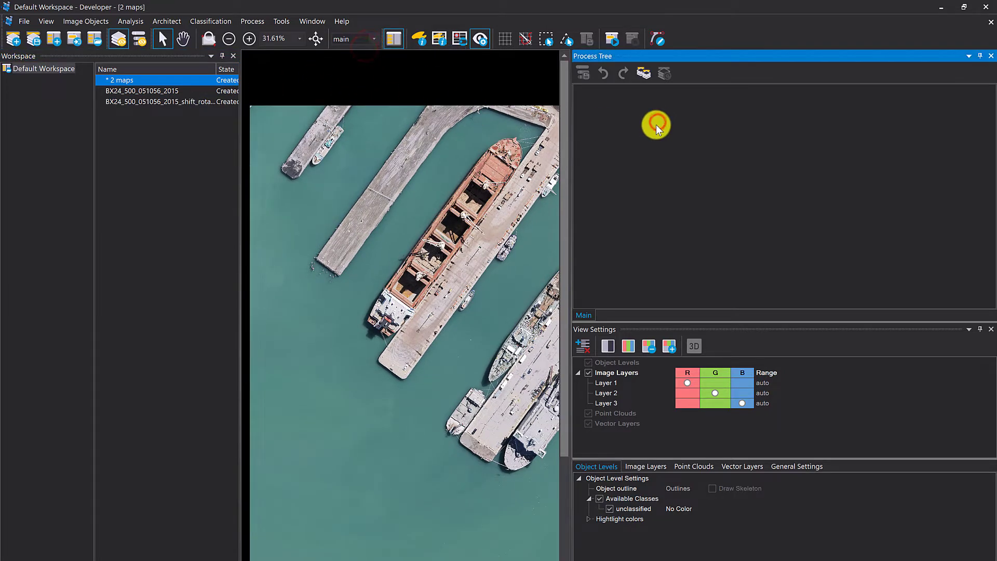
Add a new image registration process with Layer 1 as the base layer.
{"action": "key", "text": "ctrl+a"}
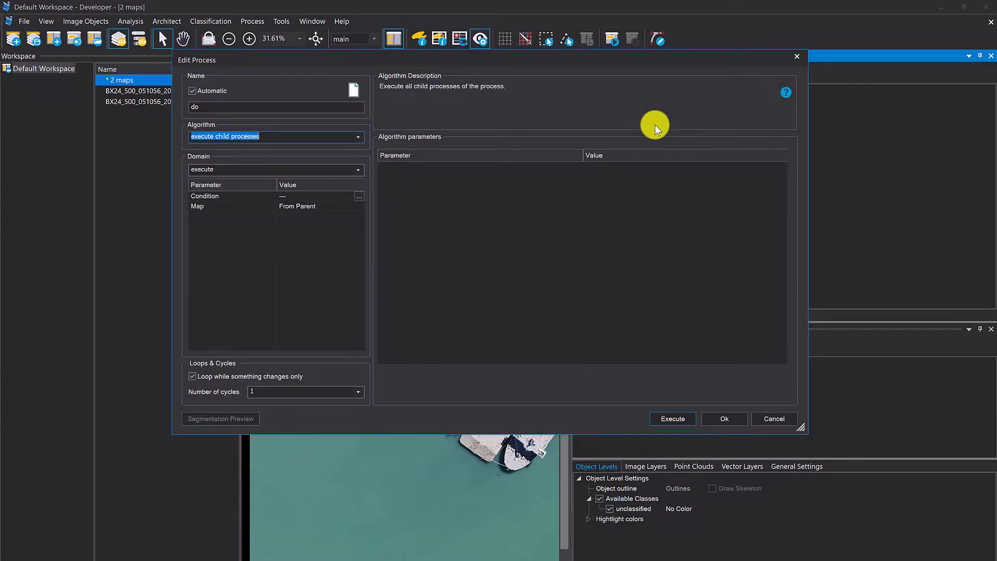
{"action": "type", "text": "image regi"}
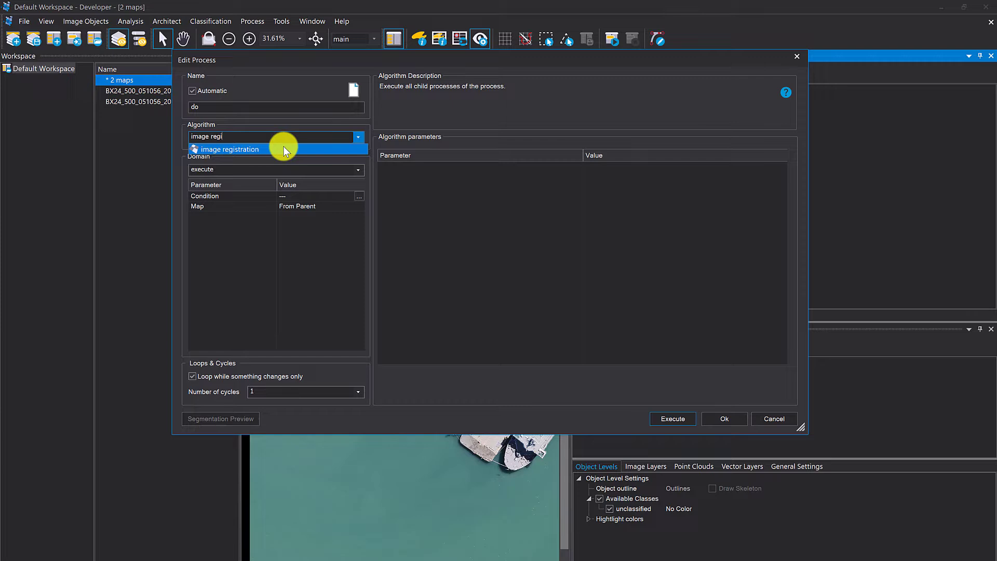
{"action": "left_click", "coordinate": [282, 147]}
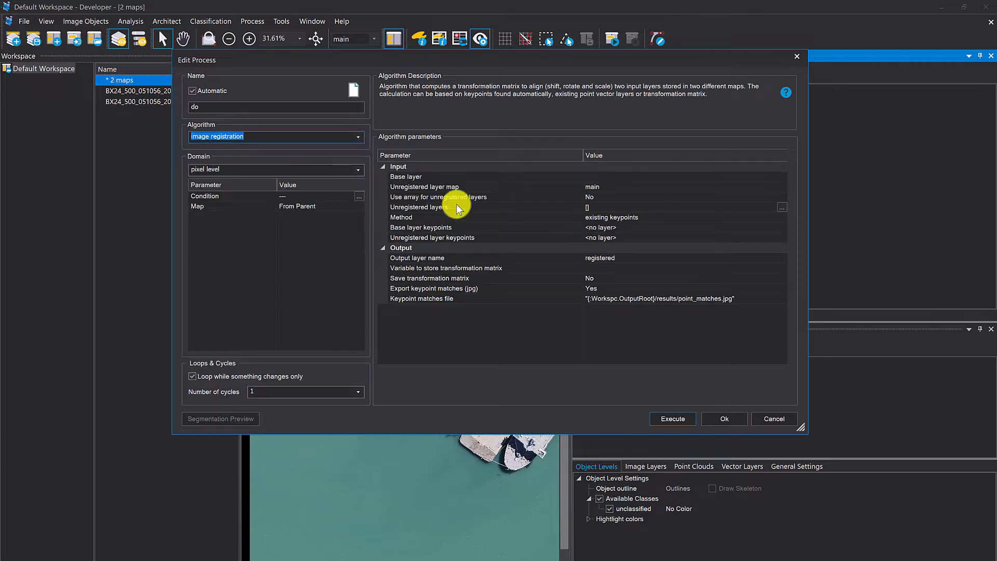
{"action": "left_click", "coordinate": [457, 175]}
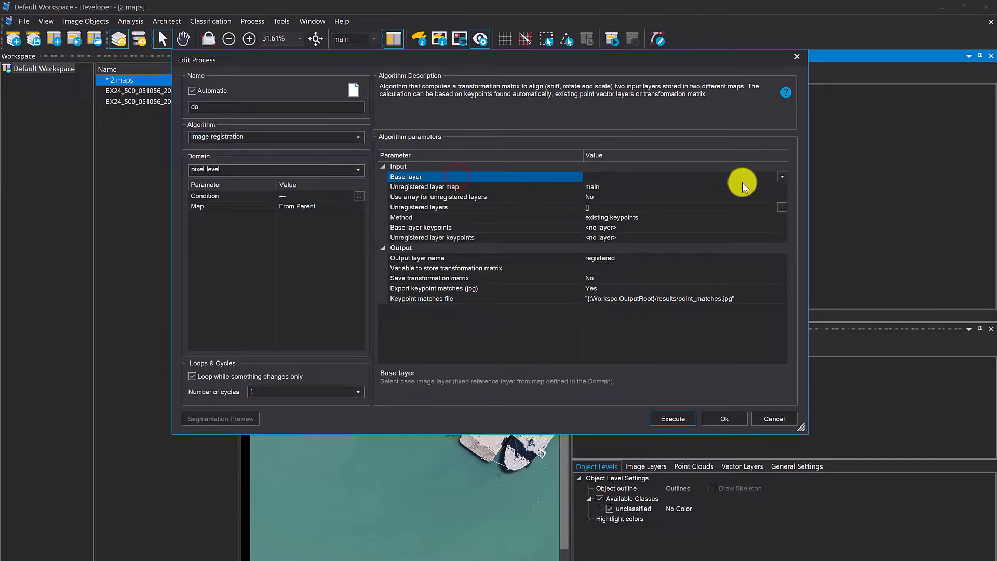
{"action": "left_click", "coordinate": [783, 175]}
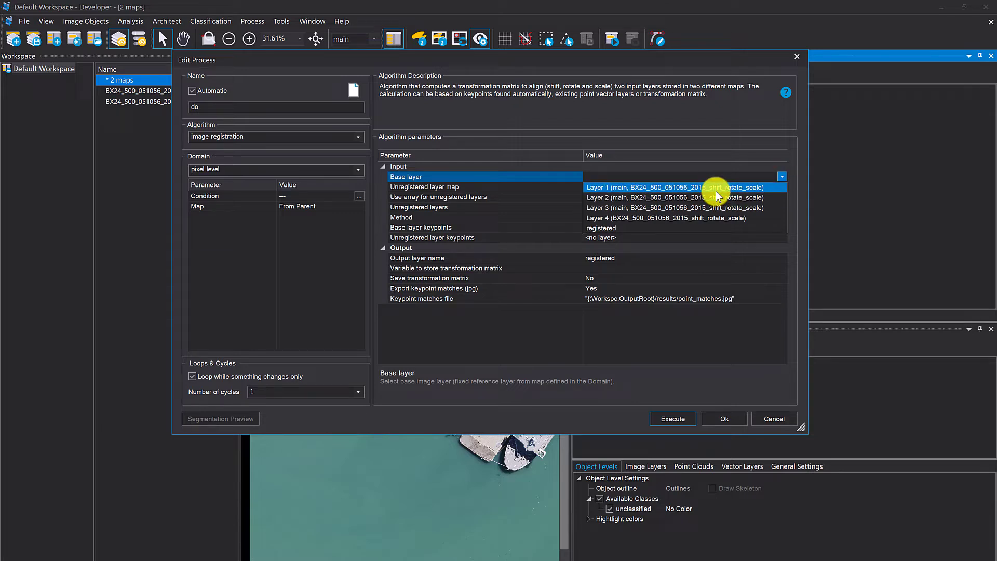
{"action": "left_click", "coordinate": [715, 189]}
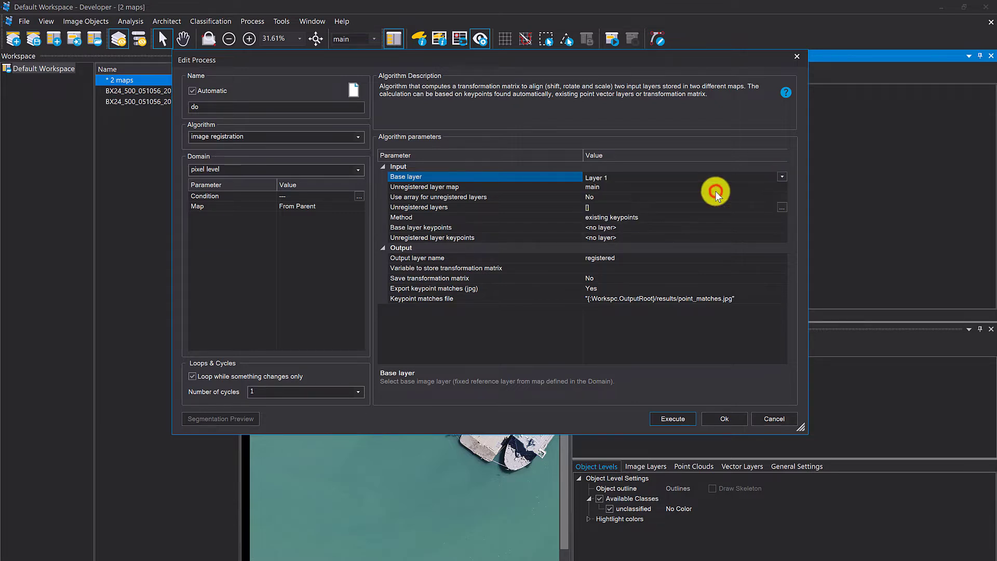
Set shift_rotate_scale as the unregistered layer map and select Layers 1–4 for registration.
{"action": "left_click", "coordinate": [542, 190]}
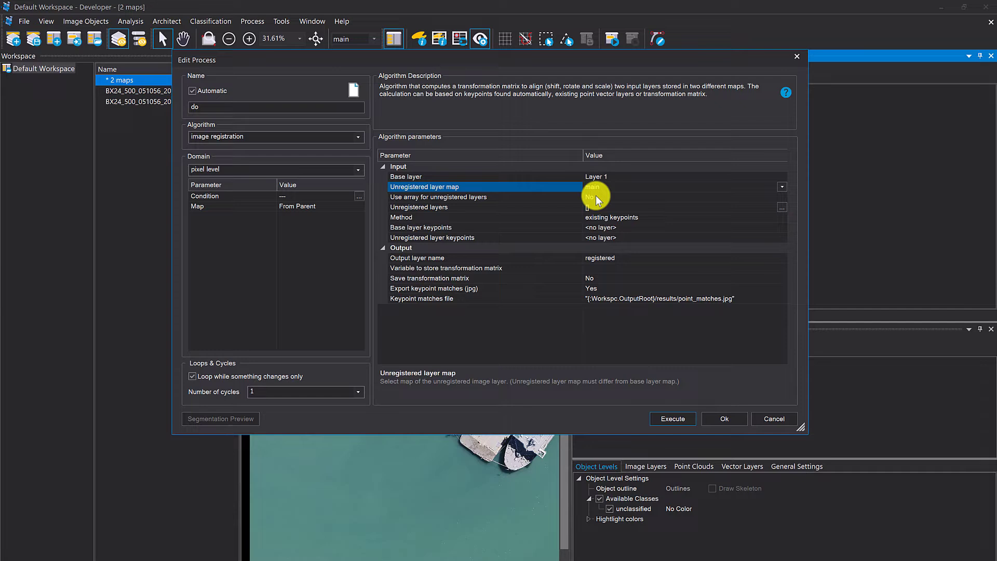
{"action": "left_click", "coordinate": [780, 187]}
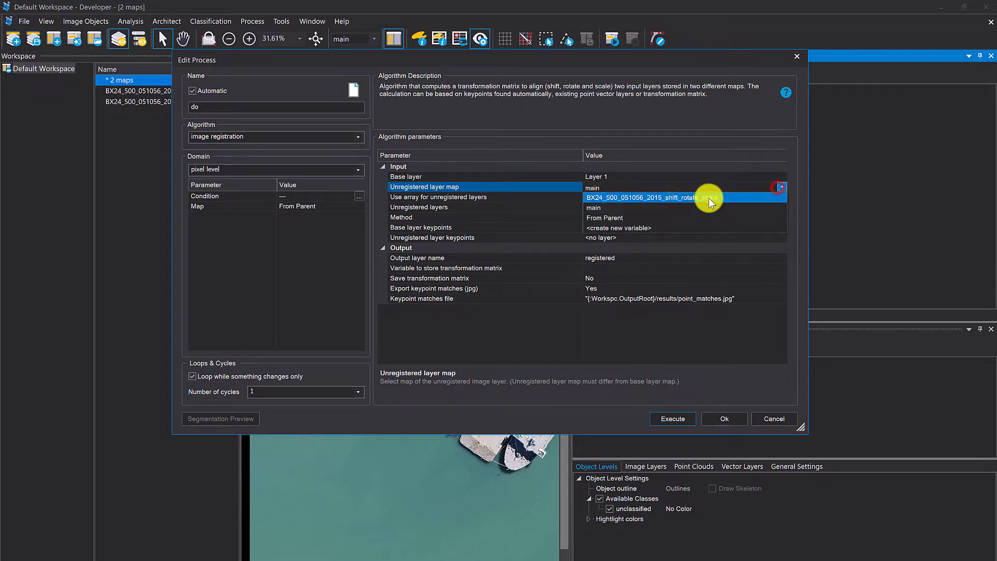
{"action": "left_click", "coordinate": [667, 198]}
{"action": "left_click", "coordinate": [511, 196]}
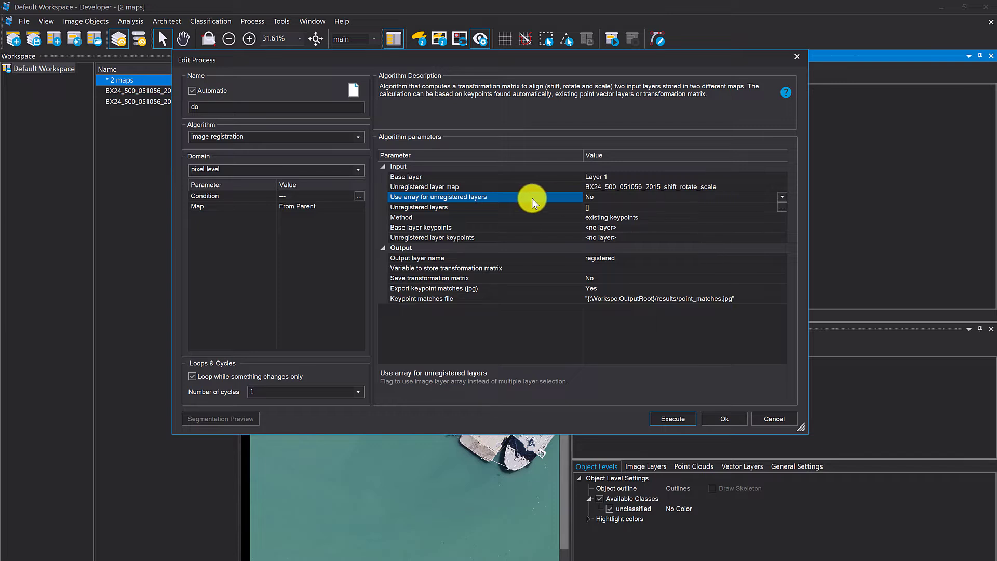
{"action": "left_click", "coordinate": [482, 200]}
{"action": "left_click", "coordinate": [497, 207]}
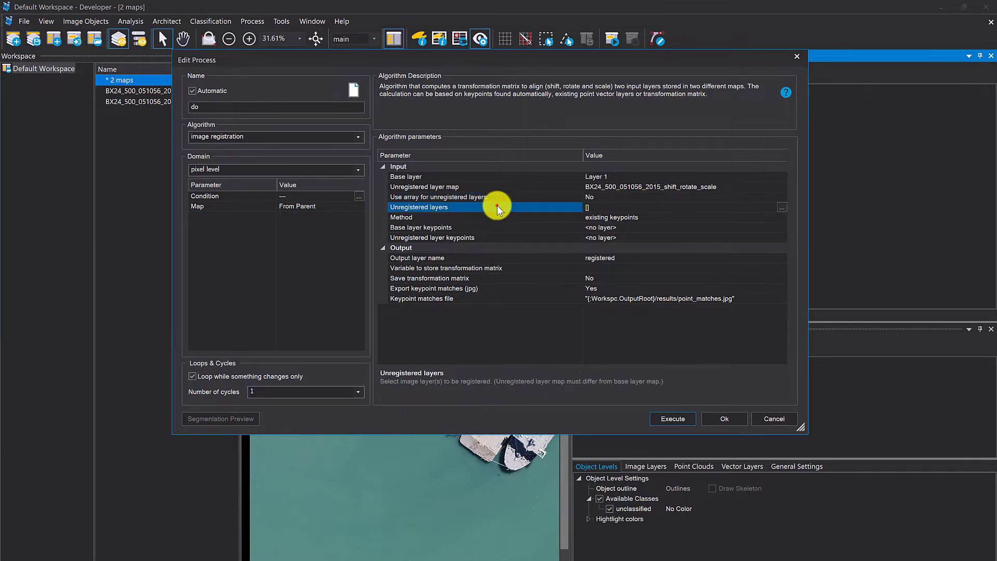
{"action": "left_click", "coordinate": [782, 207]}
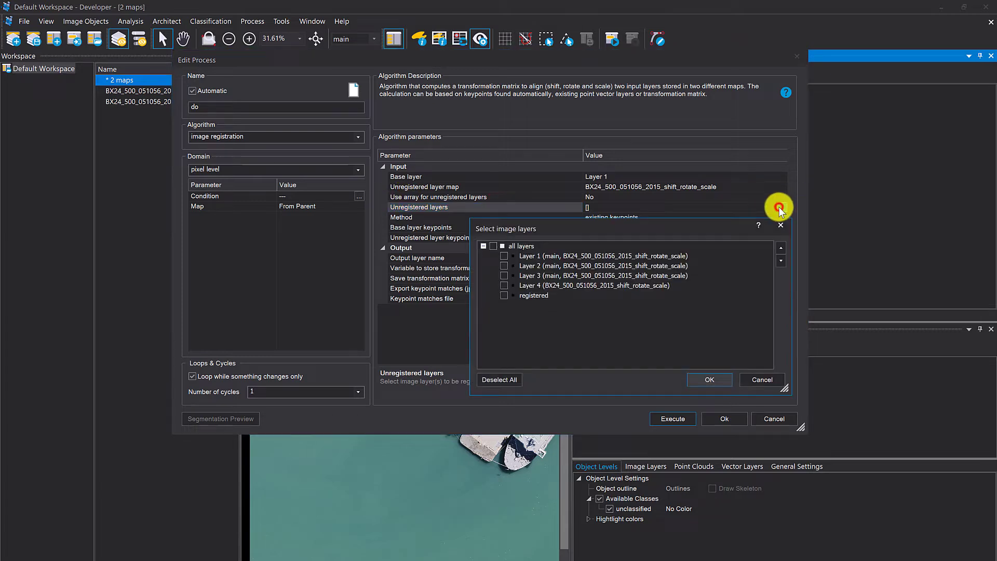
{"action": "left_click", "coordinate": [508, 254]}
{"action": "left_click", "coordinate": [502, 272]}
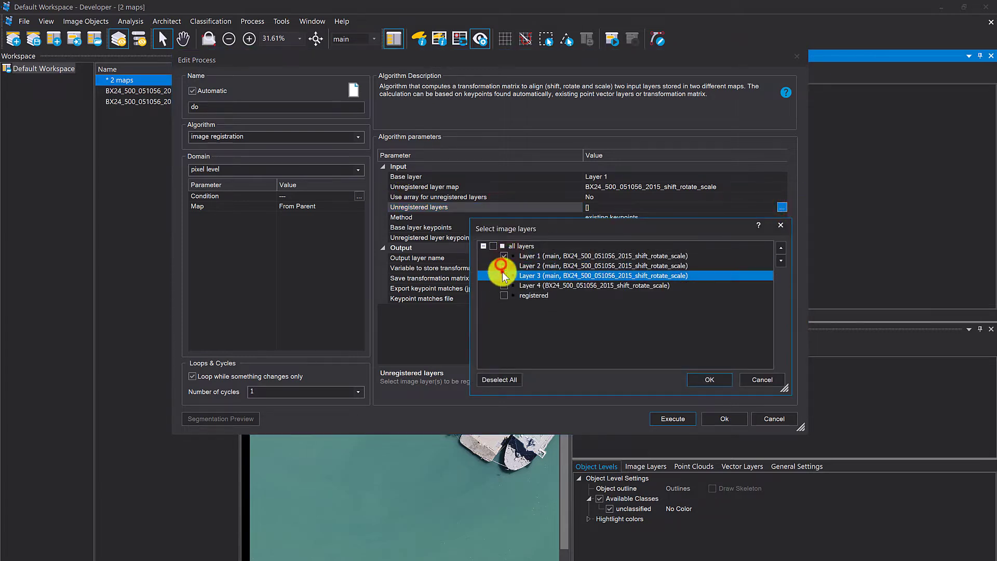
{"action": "left_click", "coordinate": [503, 283]}
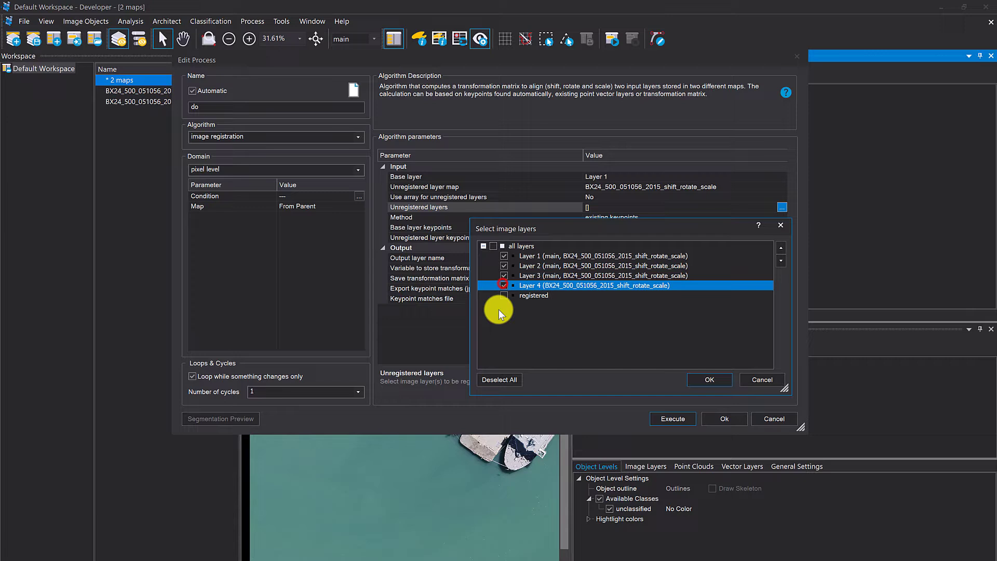
{"action": "left_click", "coordinate": [707, 380]}
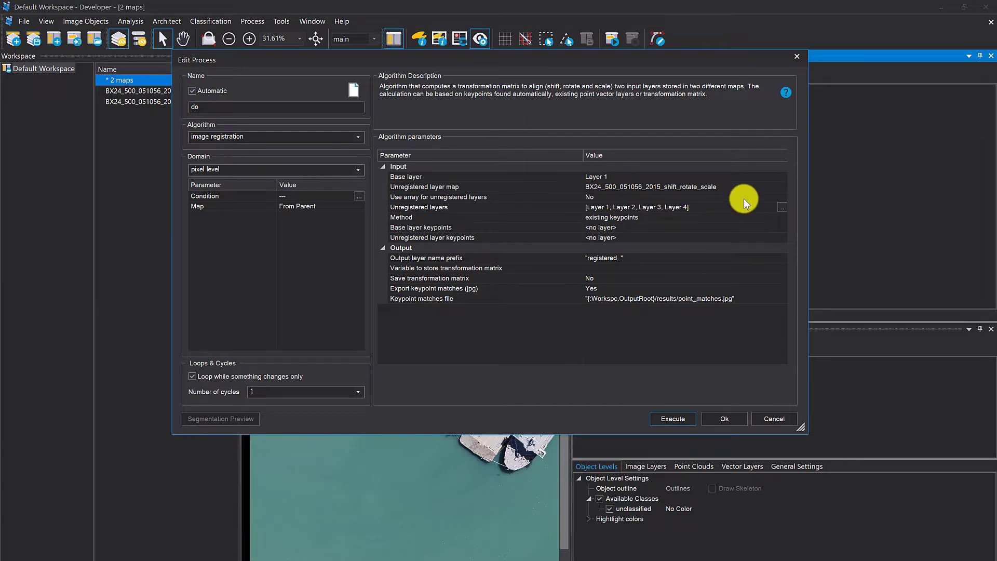
Set the registration method to automatic and check the registered_ output layer prefix.
{"action": "left_click", "coordinate": [540, 219]}
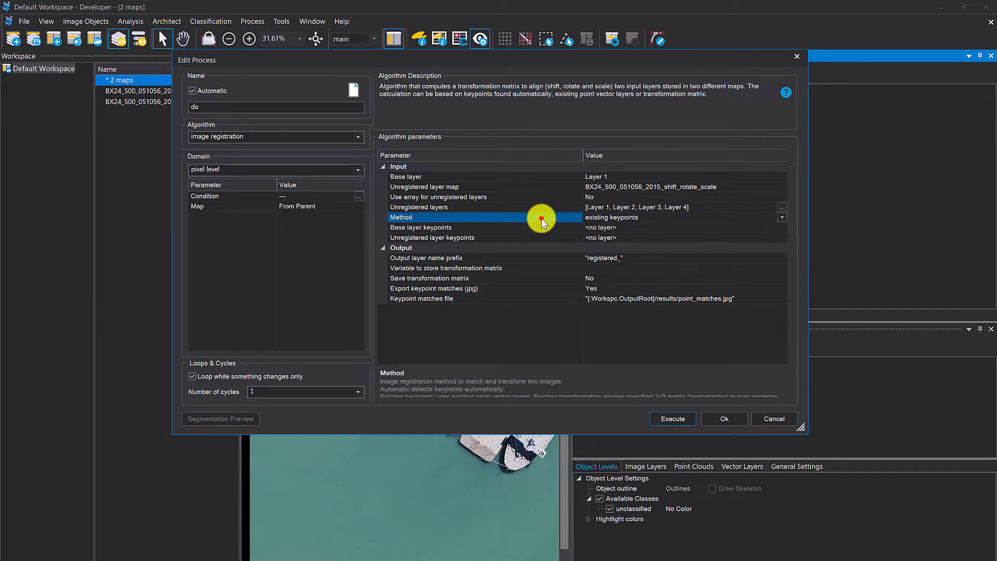
{"action": "left_click", "coordinate": [782, 217]}
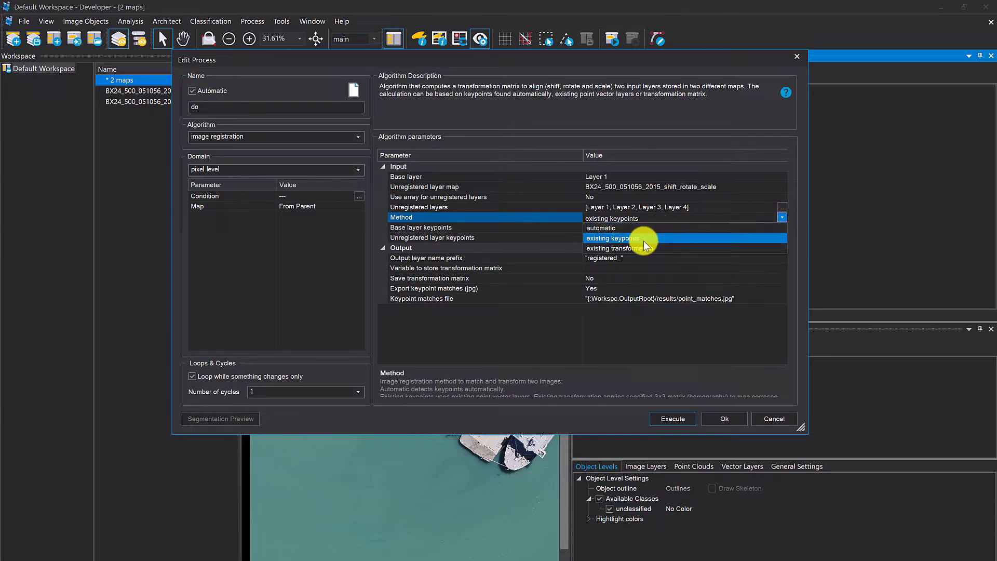
{"action": "left_click", "coordinate": [623, 229]}
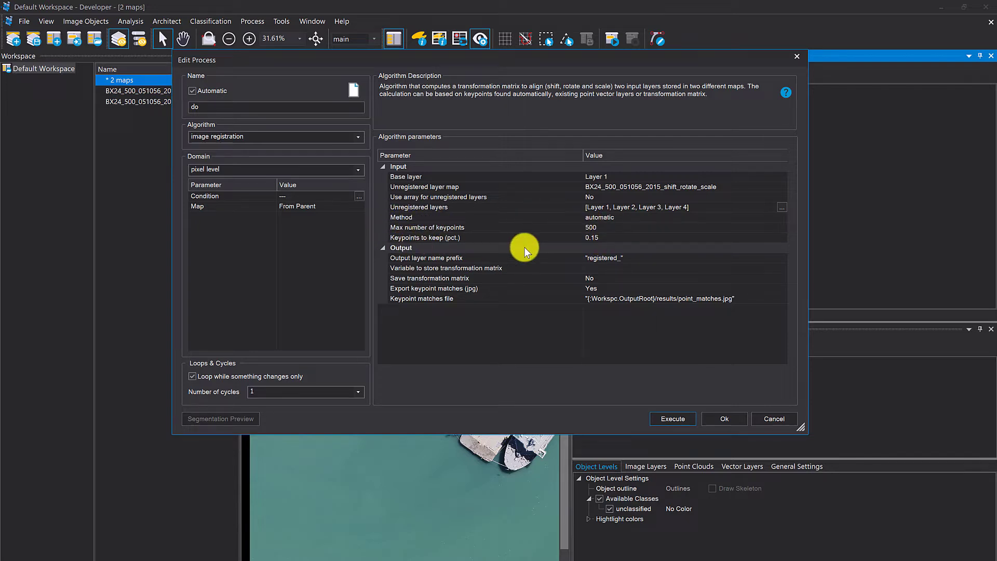
{"action": "left_click", "coordinate": [499, 262]}
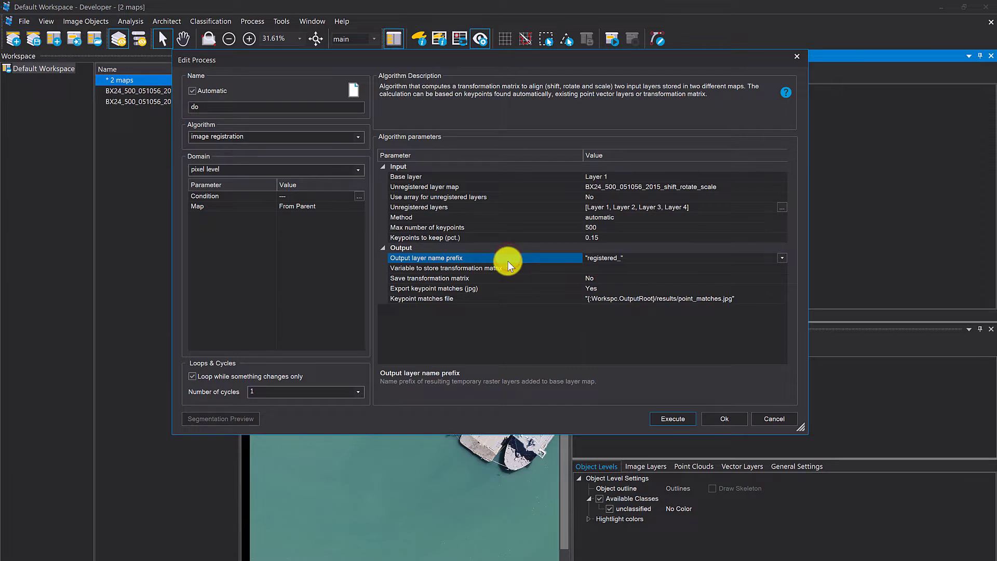
{"action": "left_click", "coordinate": [649, 258]}
{"action": "left_click", "coordinate": [620, 259]}
{"action": "double_click", "coordinate": [620, 259]}
Review the matrix variable field and try the Save transformation matrix yes/no option.
{"action": "left_click", "coordinate": [519, 267]}
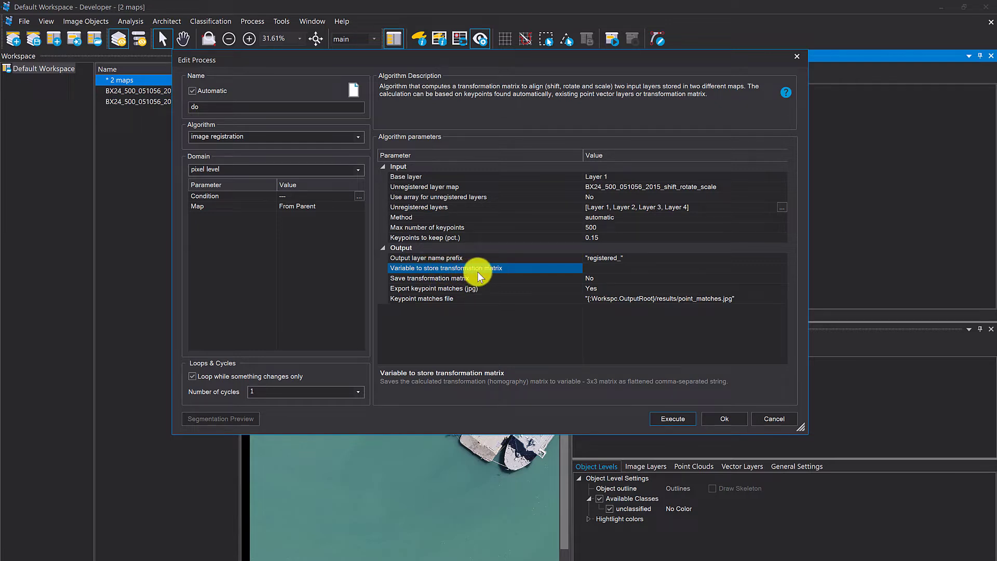
{"action": "left_click", "coordinate": [595, 268]}
{"action": "left_click", "coordinate": [494, 277]}
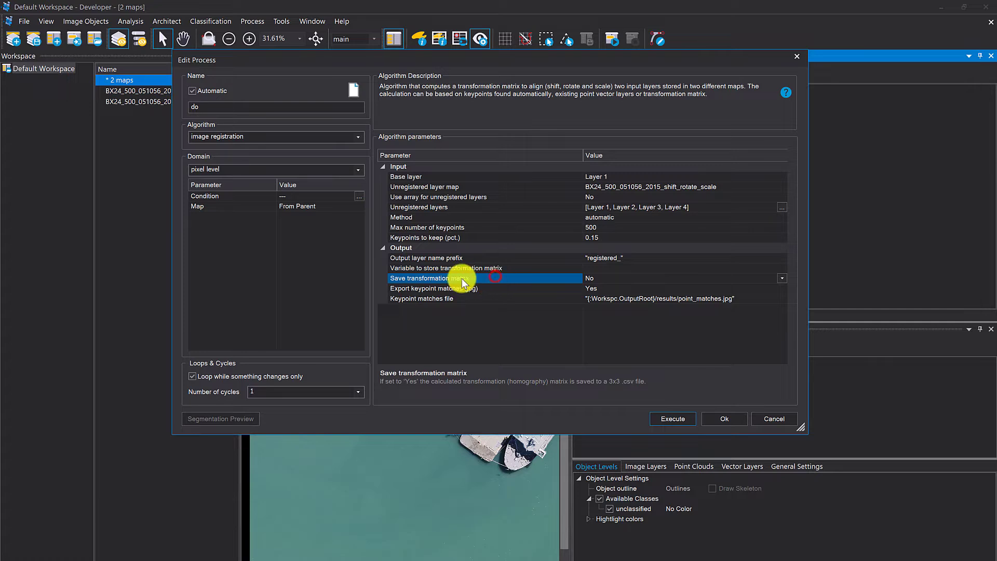
{"action": "left_click", "coordinate": [564, 277]}
{"action": "left_click", "coordinate": [782, 279]}
{"action": "left_click", "coordinate": [756, 288]}
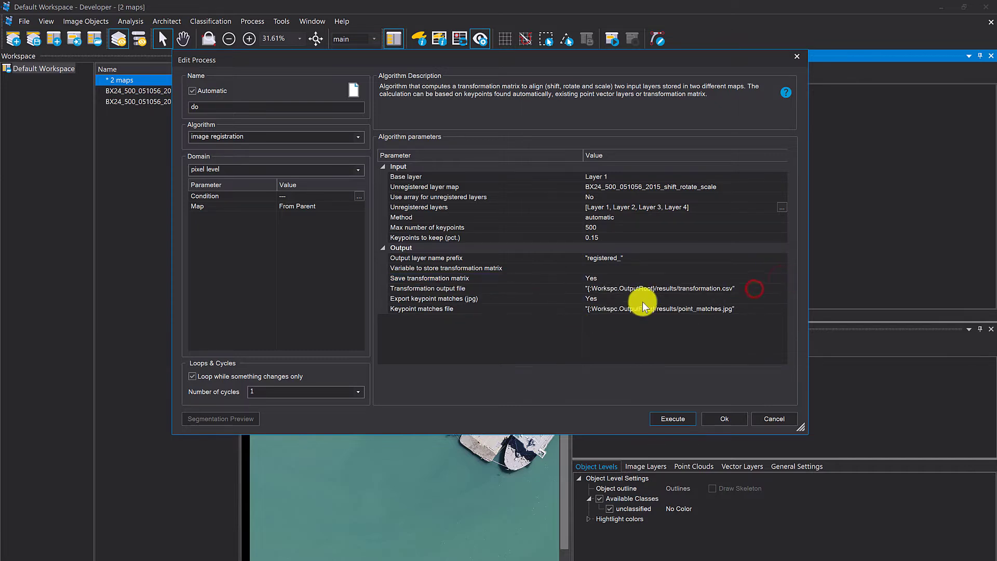
{"action": "left_click", "coordinate": [783, 282]}
{"action": "left_click", "coordinate": [782, 279]}
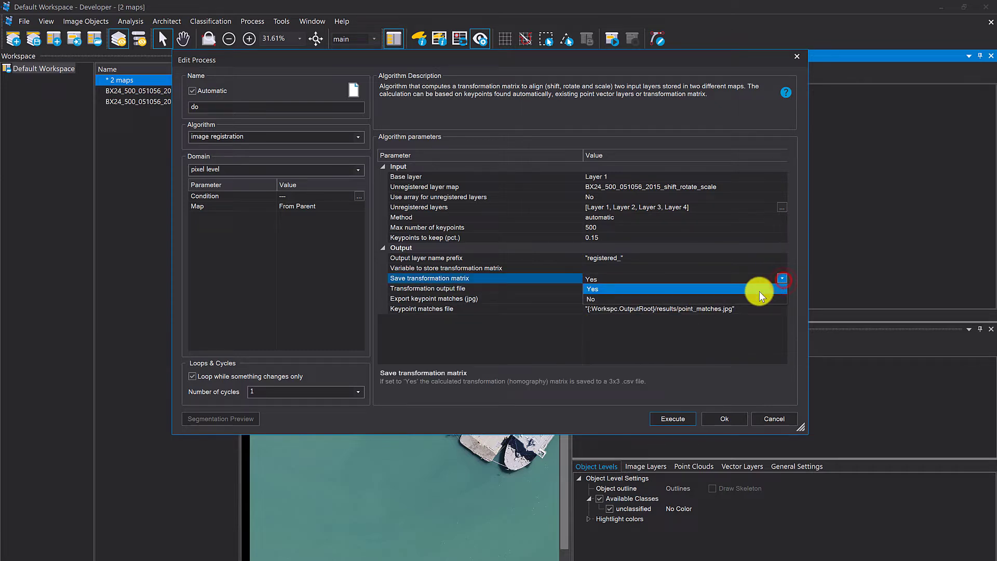
{"action": "left_click", "coordinate": [743, 297]}
Review the keypoint matches export settings and set Save transformation matrix to Yes.
{"action": "left_click", "coordinate": [496, 288]}
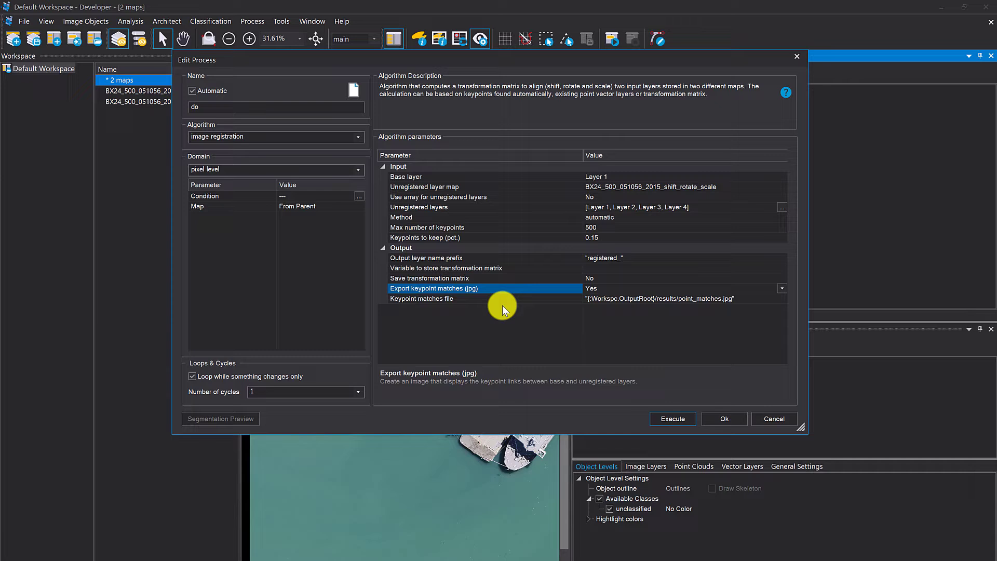
{"action": "left_click", "coordinate": [472, 298]}
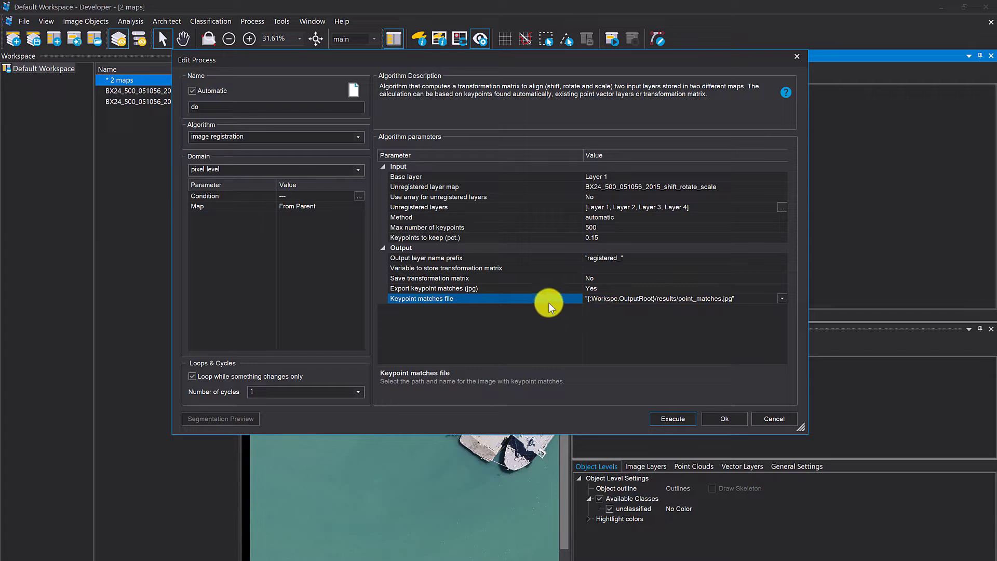
{"action": "left_click", "coordinate": [527, 269]}
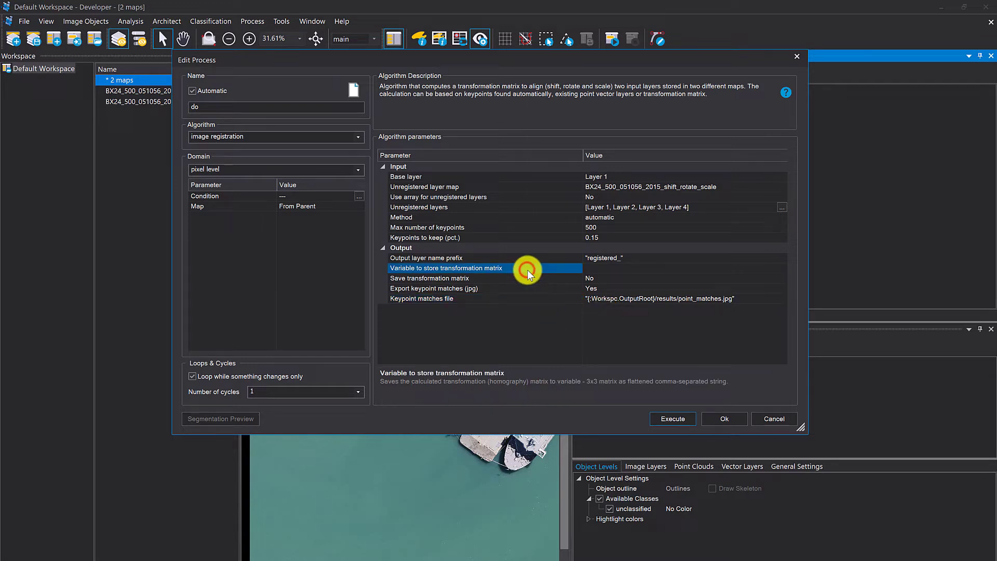
{"action": "left_click", "coordinate": [763, 280]}
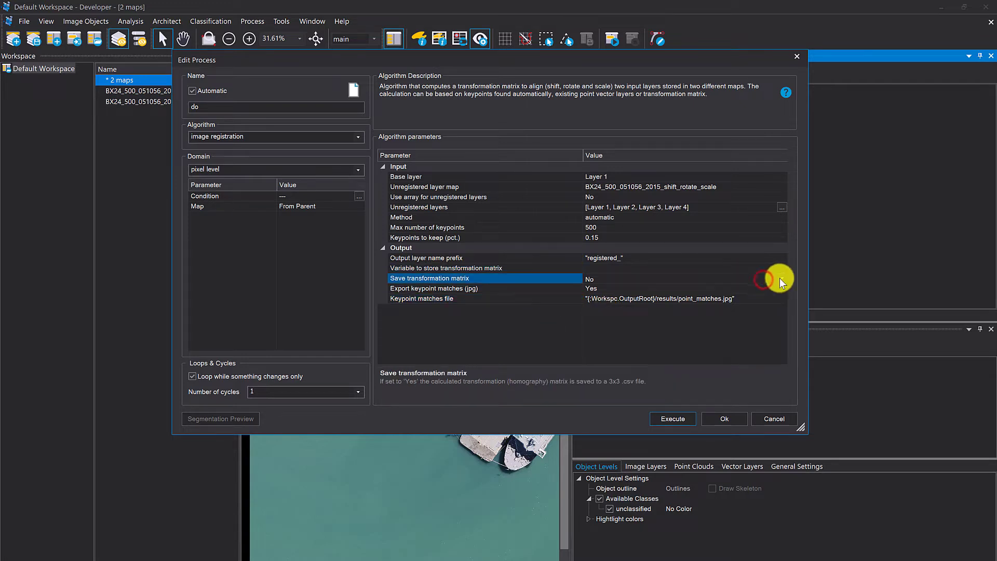
{"action": "left_click", "coordinate": [781, 277]}
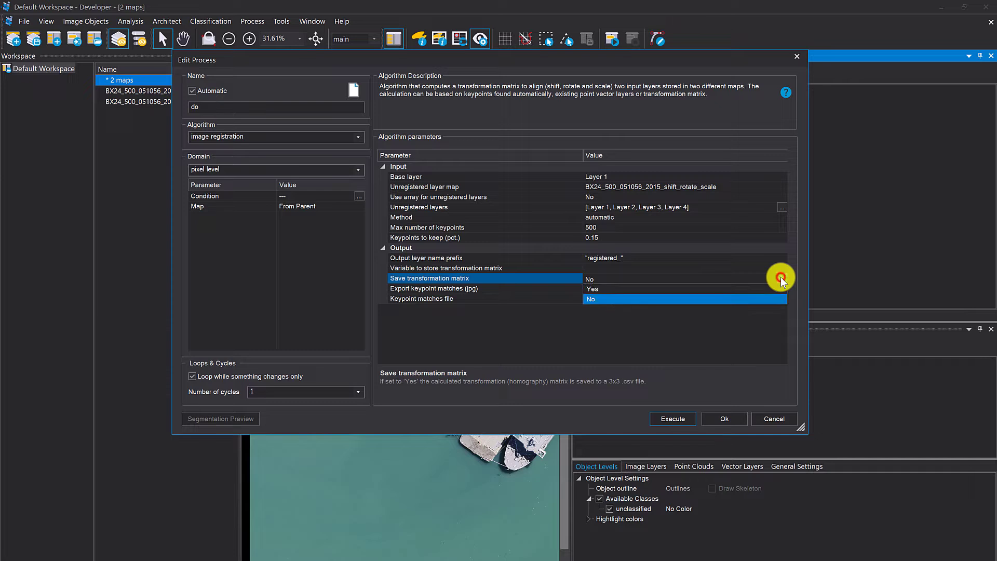
{"action": "left_click", "coordinate": [715, 289]}
Store the matrix in a new scene variable named transformation_matrix.
{"action": "left_click", "coordinate": [674, 266]}
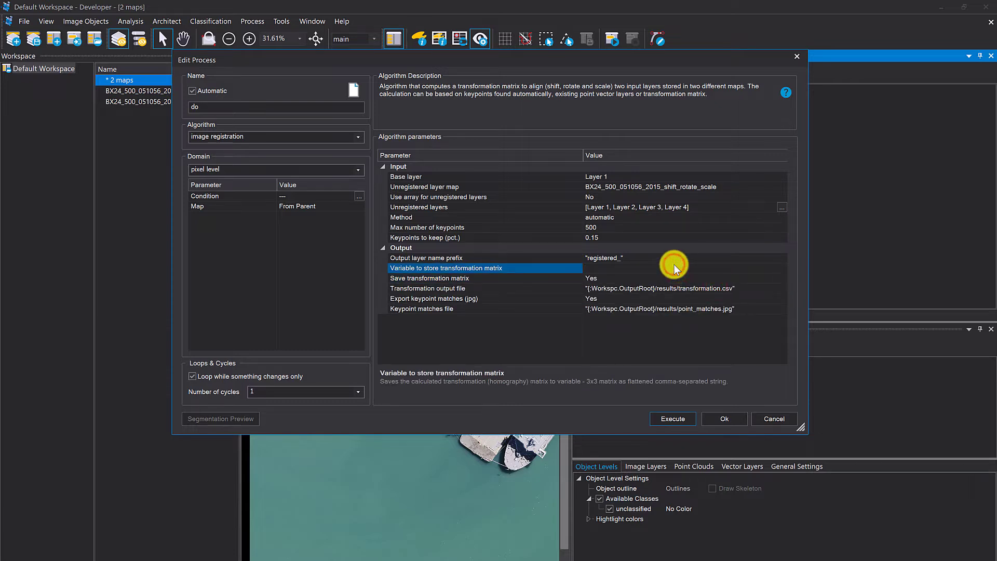
{"action": "type", "text": "tes"}
{"action": "key", "text": "BackSpace"}
{"action": "type", "text": "ransformation_matrix"}
{"action": "key", "text": "Return"}
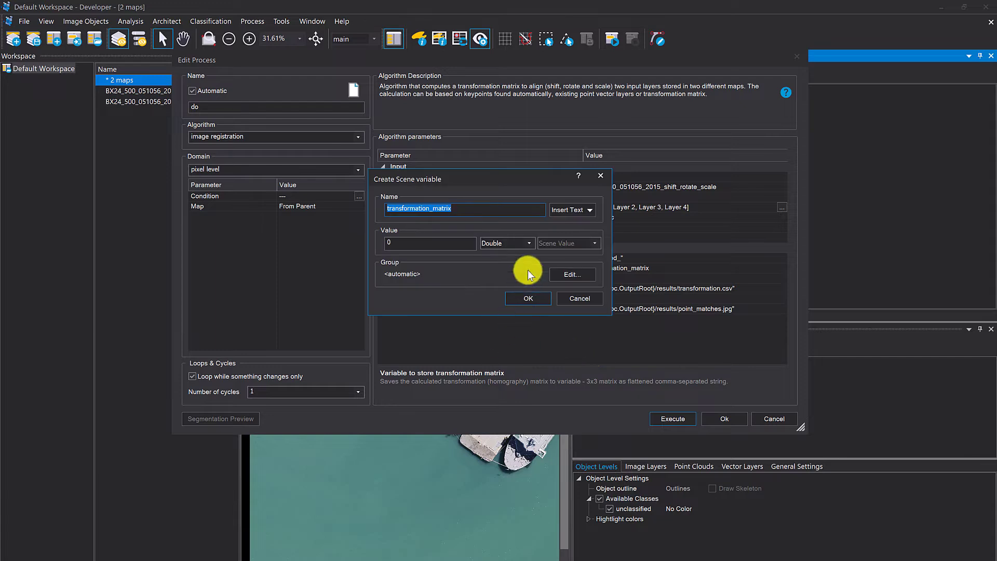
{"action": "left_click", "coordinate": [528, 297]}
{"action": "left_click", "coordinate": [571, 346]}
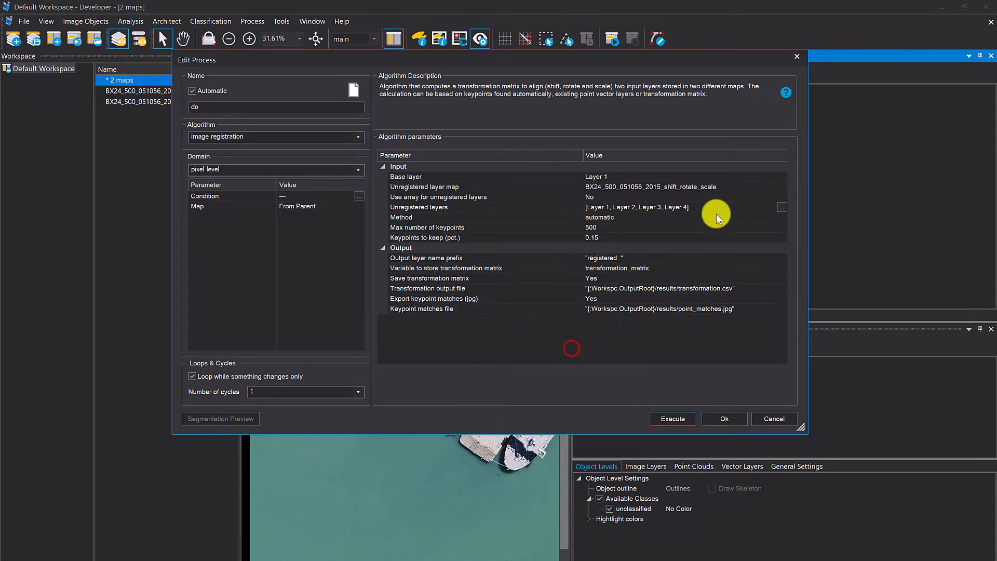
Keep the method on automatic and execute the image registration process.
{"action": "left_click", "coordinate": [679, 215]}
{"action": "left_click", "coordinate": [782, 217]}
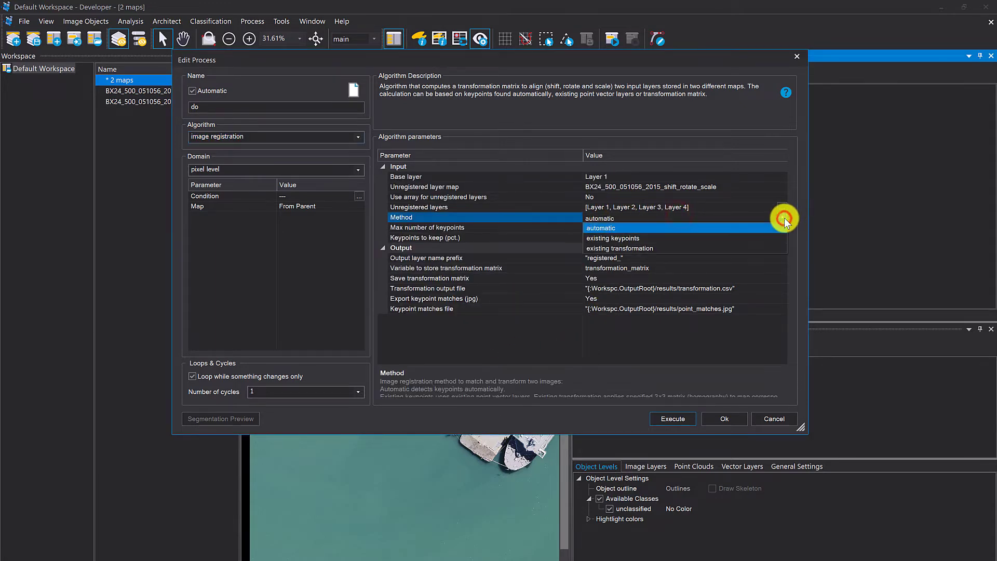
{"action": "left_click", "coordinate": [615, 228]}
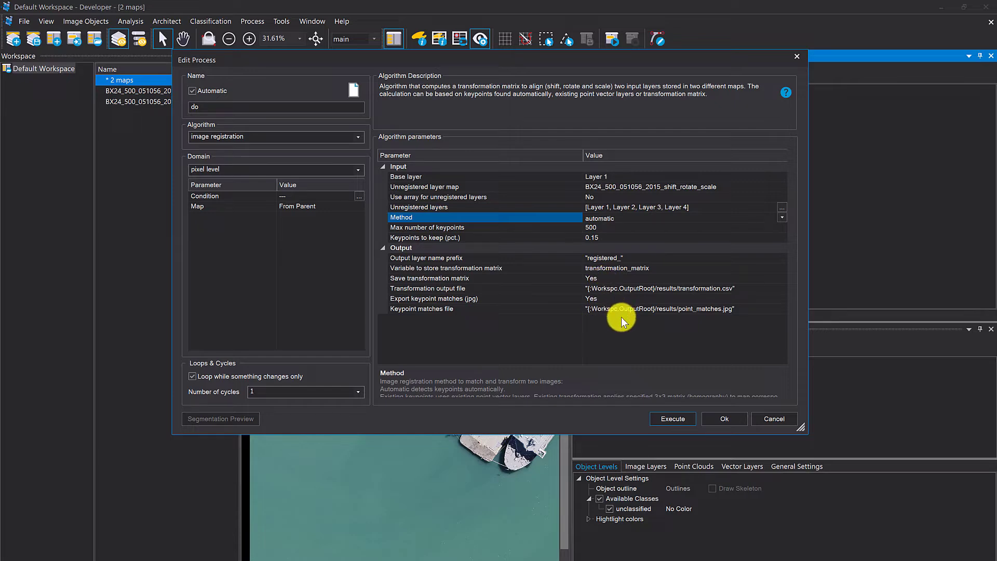
{"action": "left_click", "coordinate": [663, 416]}
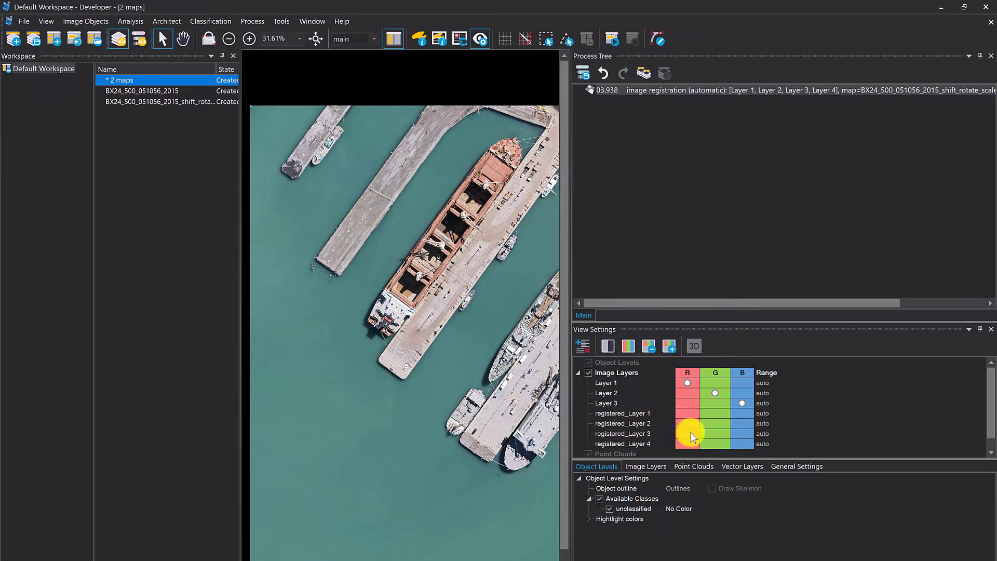
Cycle the layer mixing to display registered_Layer 1–3 as the colour composite.
{"action": "left_click", "coordinate": [670, 346]}
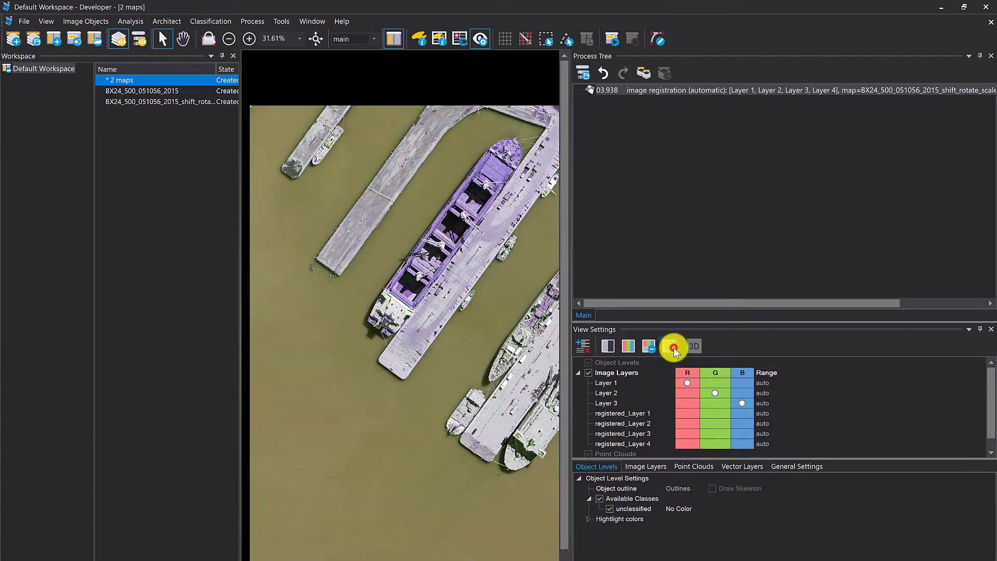
{"action": "left_click", "coordinate": [670, 347]}
{"action": "left_click", "coordinate": [674, 347]}
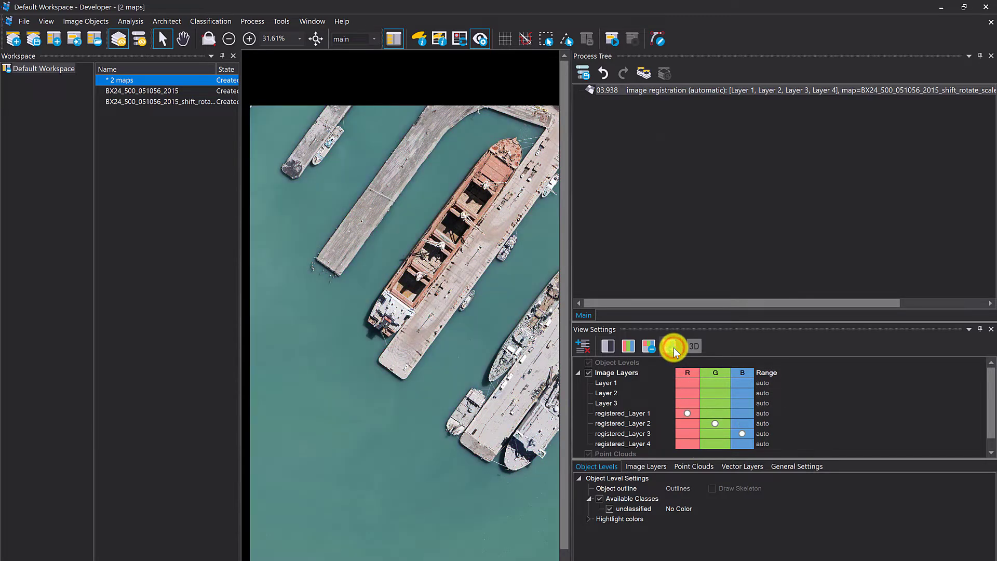
{"action": "left_click", "coordinate": [673, 348]}
{"action": "left_click", "coordinate": [674, 347]}
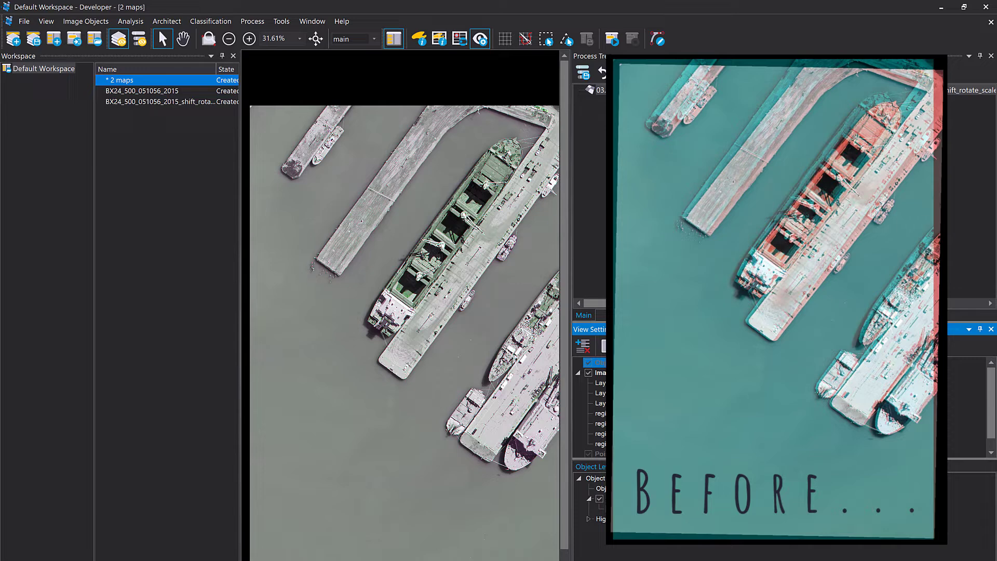
{"action": "left_click", "coordinate": [674, 347]}
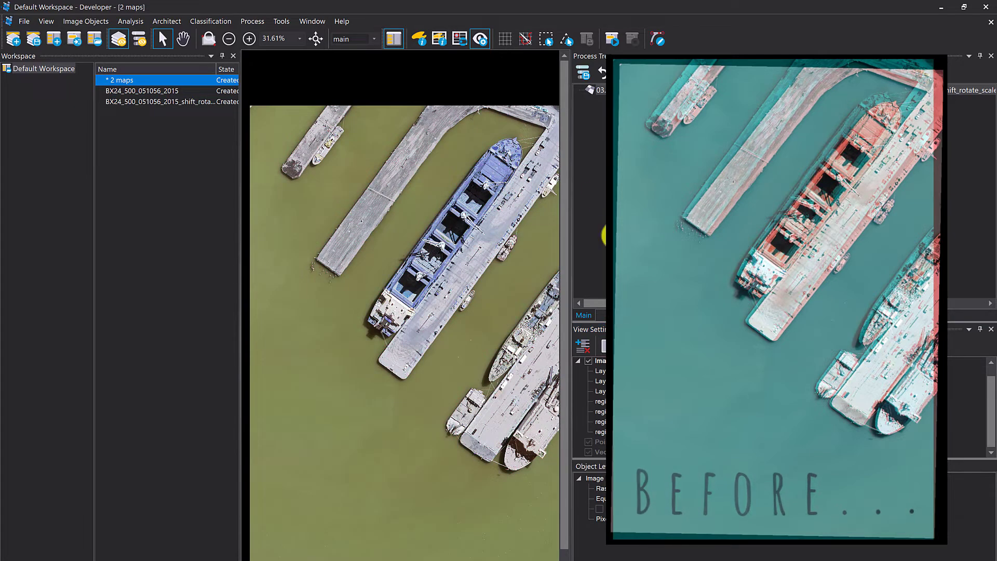
Split the view and show the shift_rotate_scale map in the lower pane.
{"action": "left_click", "coordinate": [311, 21]}
{"action": "left_click", "coordinate": [332, 46]}
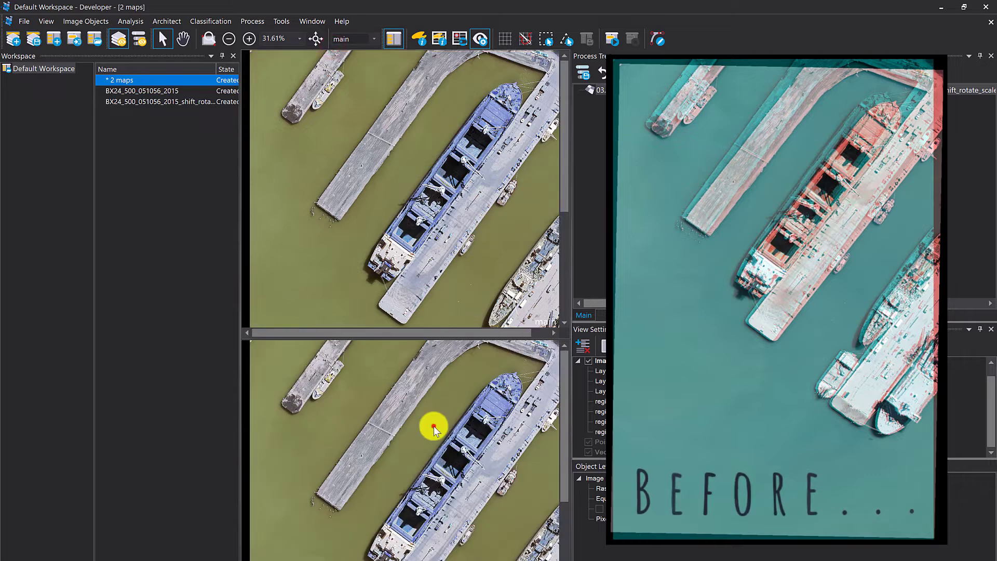
{"action": "left_click", "coordinate": [433, 424]}
{"action": "left_click", "coordinate": [356, 38]}
{"action": "left_click", "coordinate": [358, 56]}
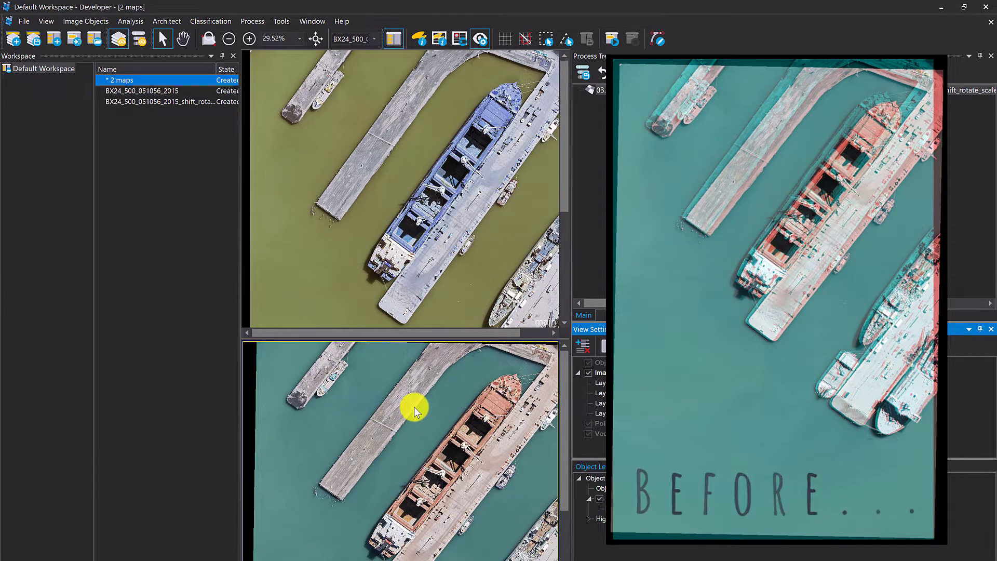
{"action": "left_click", "coordinate": [423, 229]}
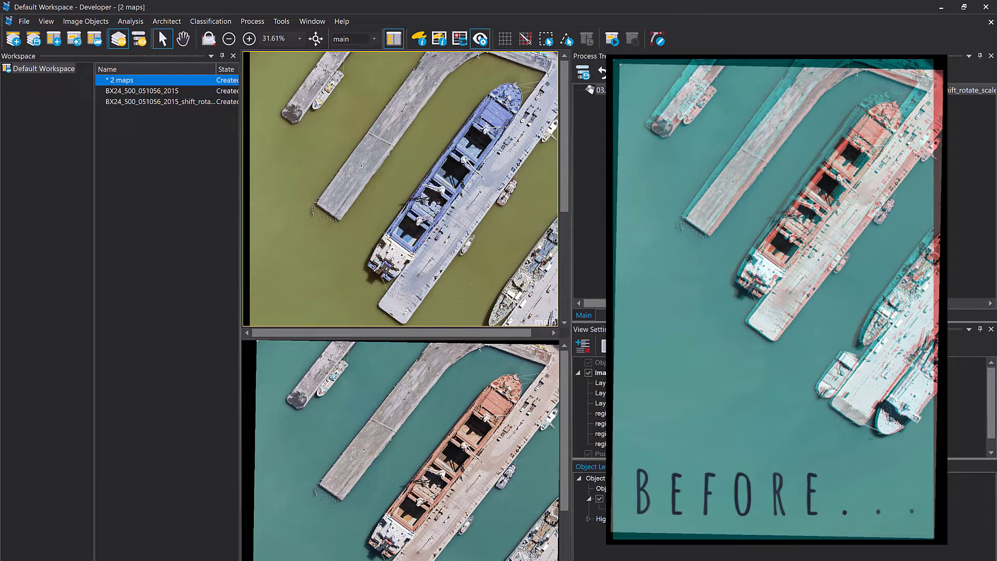
Change the upper pane's layer mix to combine Layer 1–3 with the registered layers.
{"action": "left_click", "coordinate": [595, 362]}
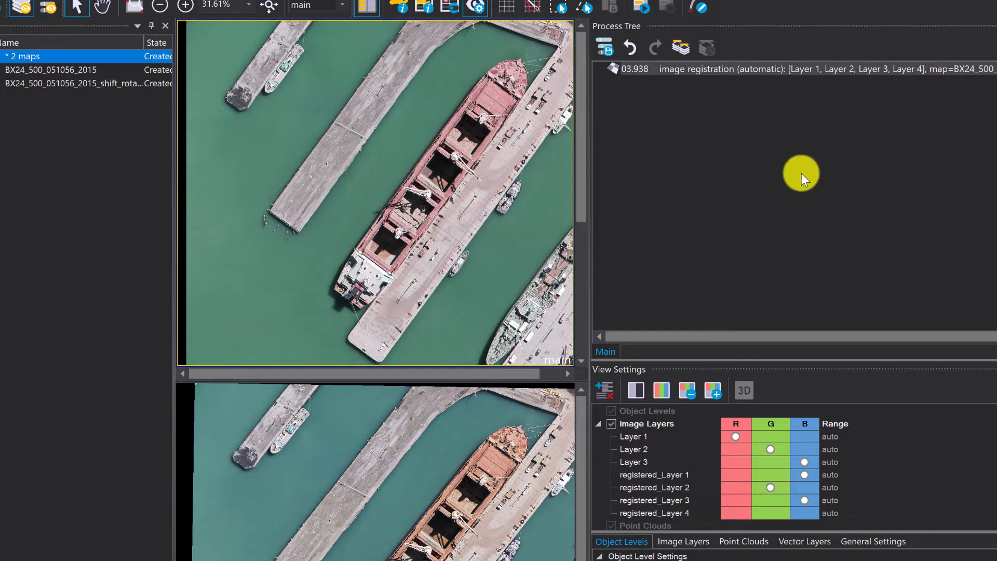
Switch the registration method to existing keypoints and review the base and unregistered keypoint parameters.
{"action": "double_click", "coordinate": [675, 69]}
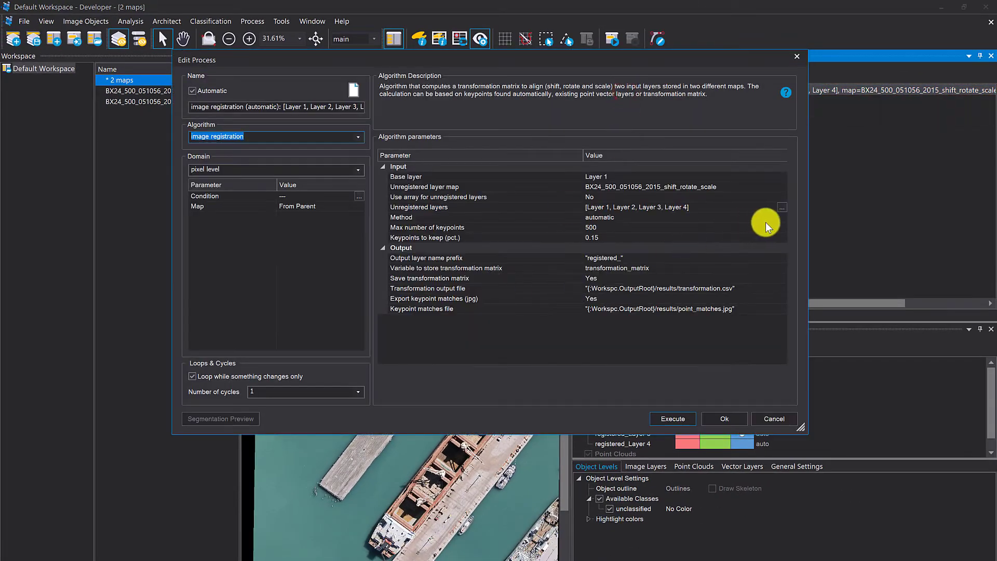
{"action": "left_click", "coordinate": [781, 219]}
{"action": "left_click", "coordinate": [780, 220]}
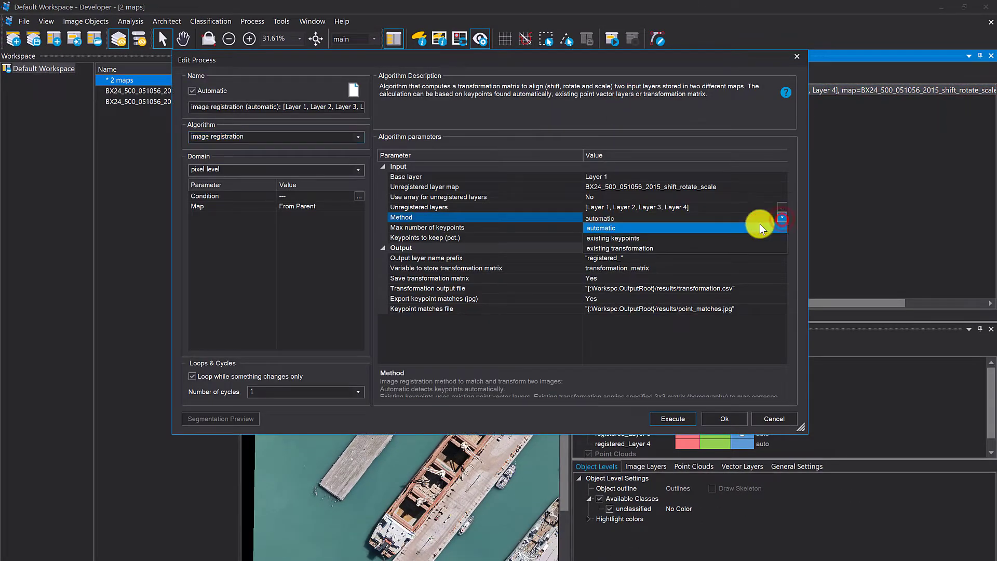
{"action": "left_click", "coordinate": [719, 236]}
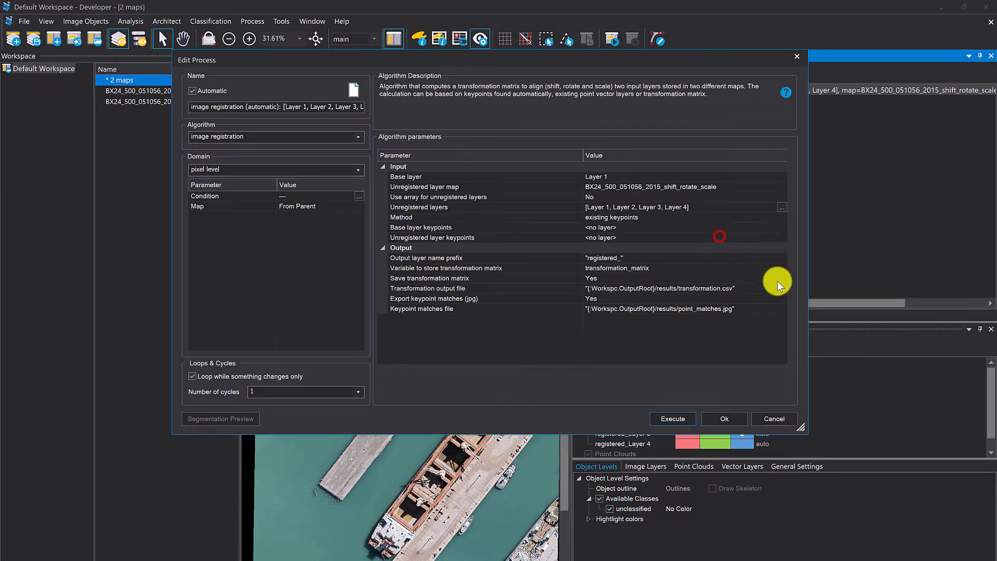
{"action": "left_click", "coordinate": [561, 248]}
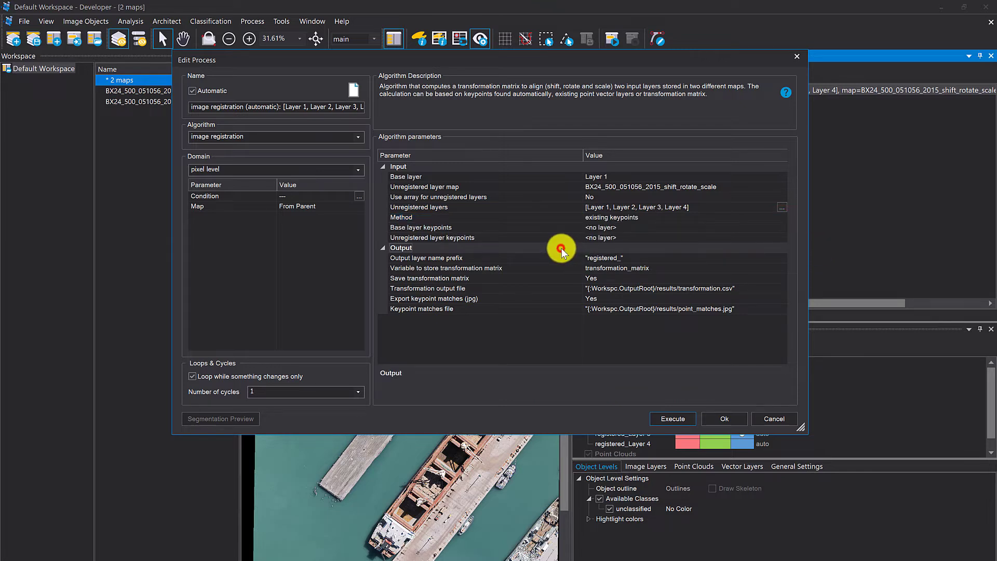
{"action": "left_click", "coordinate": [506, 227]}
{"action": "left_click", "coordinate": [502, 238]}
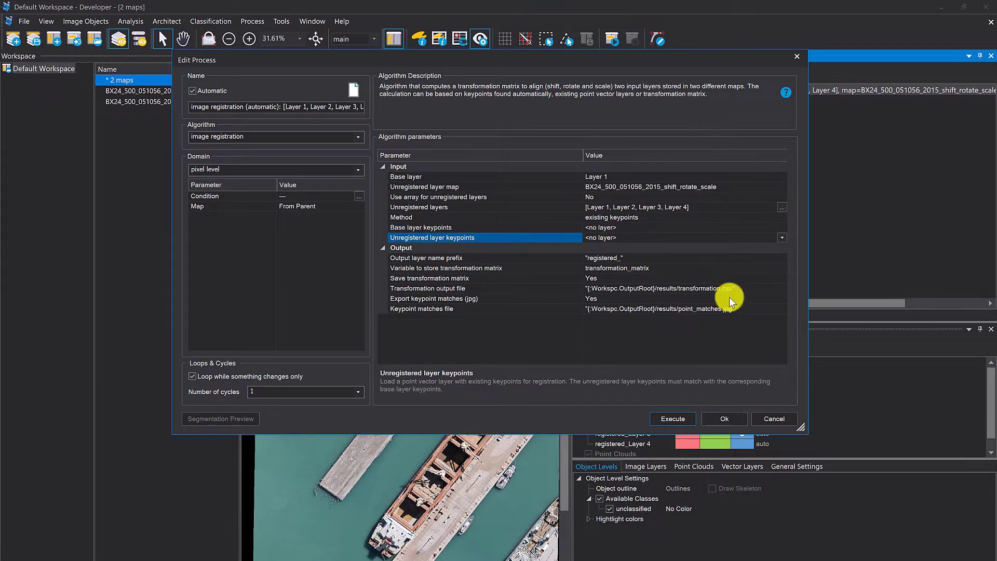
Apply the keypoint method, enable thematic editing and create a point layer named 'original'.
{"action": "left_click", "coordinate": [734, 419]}
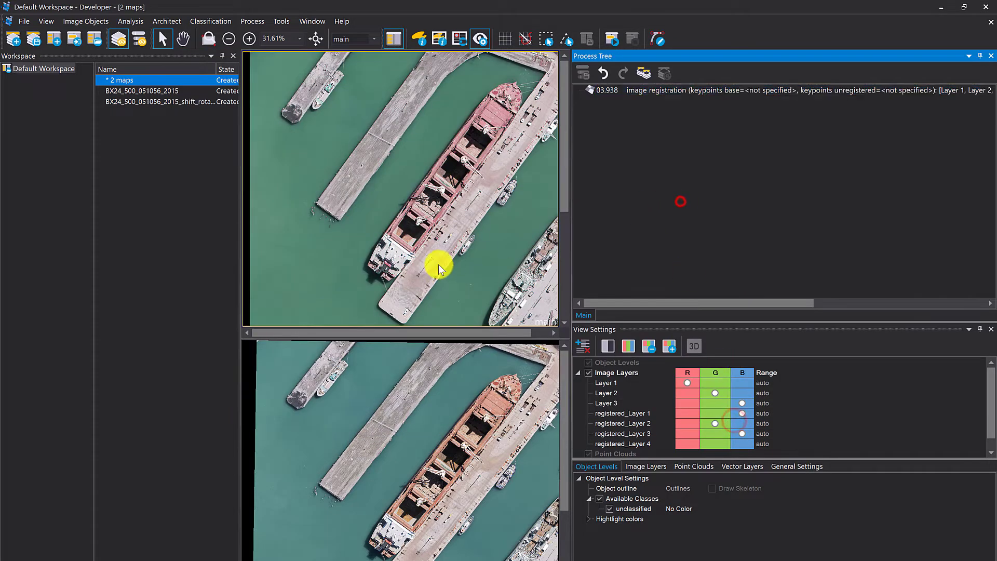
{"action": "left_click", "coordinate": [660, 39]}
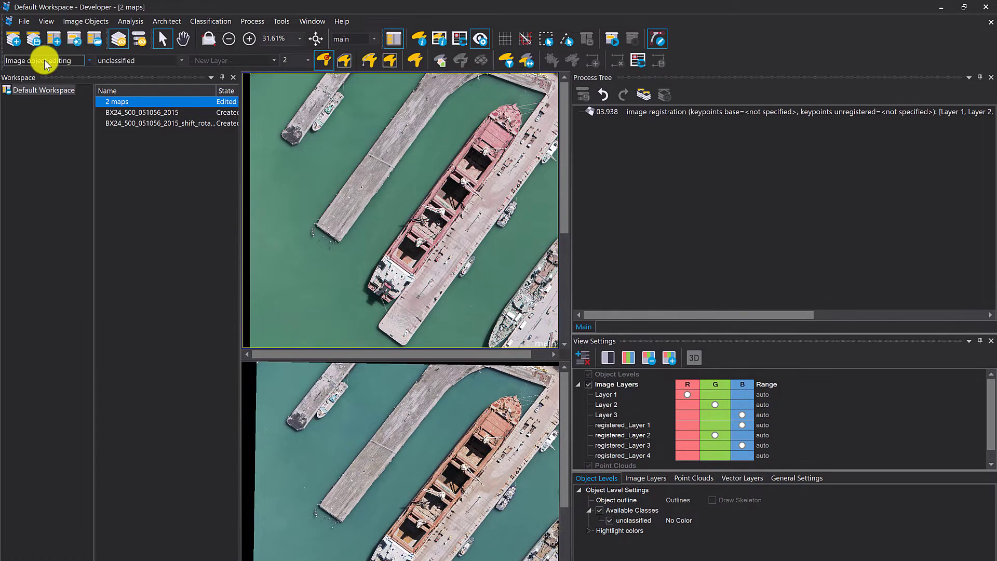
{"action": "left_click", "coordinate": [48, 61]}
{"action": "left_click", "coordinate": [31, 84]}
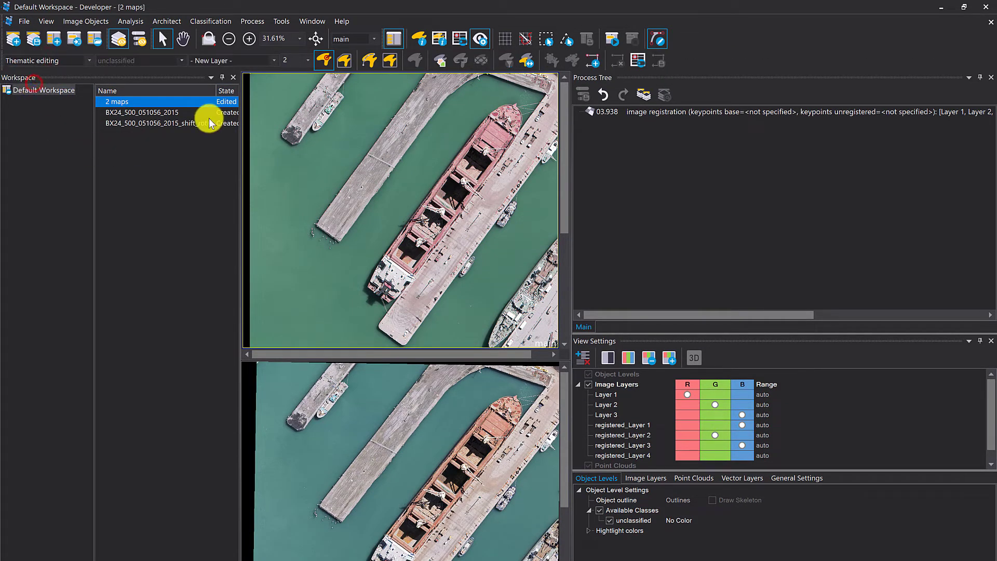
{"action": "left_click", "coordinate": [255, 60]}
{"action": "left_click", "coordinate": [240, 71]}
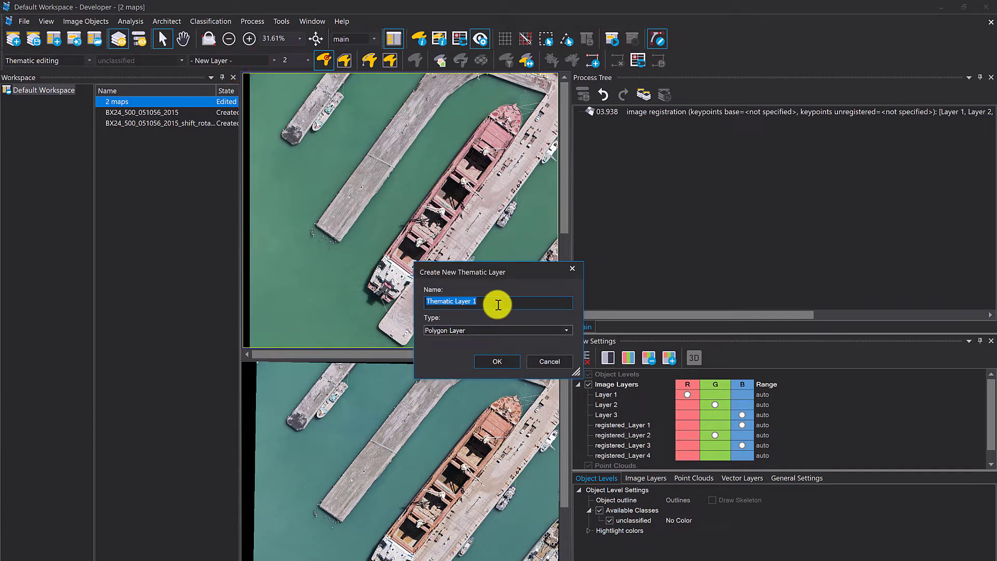
{"action": "type", "text": "original"}
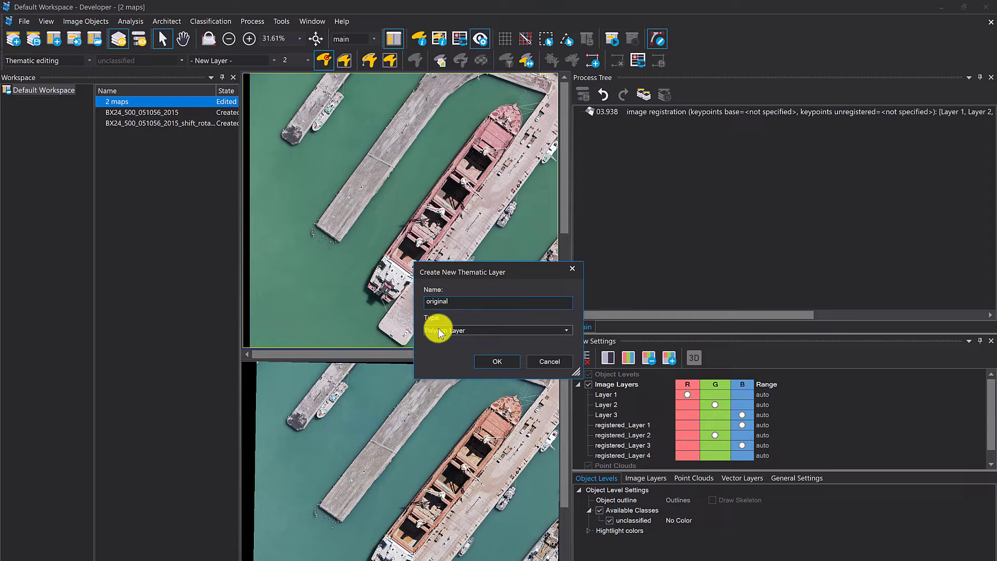
{"action": "left_click", "coordinate": [488, 327]}
{"action": "left_click", "coordinate": [460, 348]}
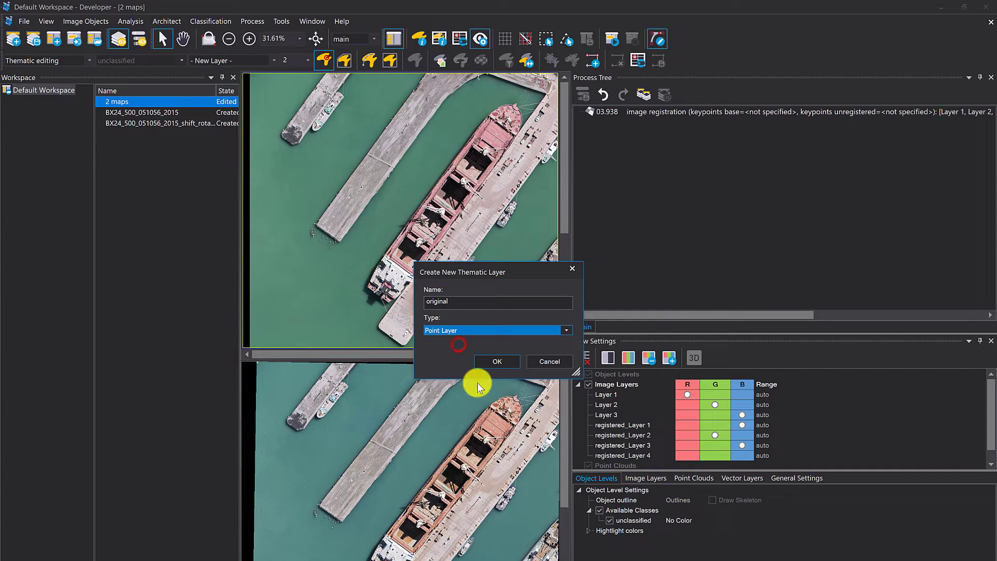
{"action": "left_click", "coordinate": [494, 361]}
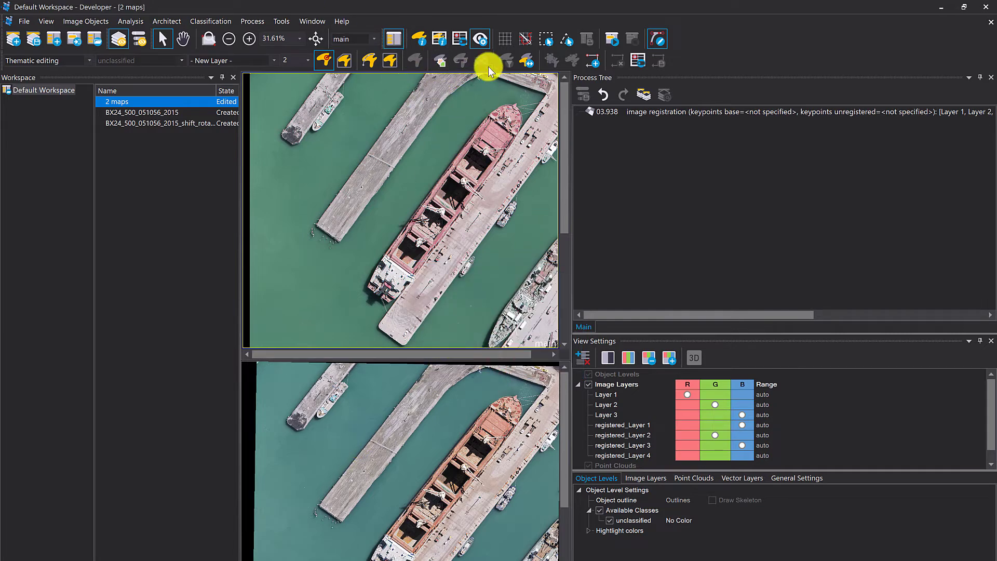
Place keypoints at the pier end and jetty corner on the original map.
{"action": "left_click", "coordinate": [591, 61]}
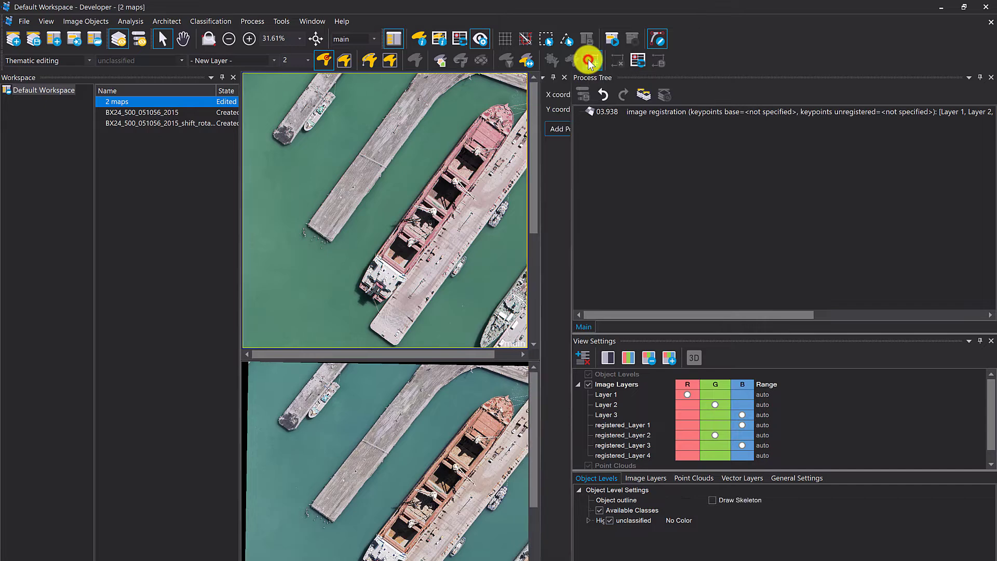
{"action": "scroll", "coordinate": [297, 120], "scroll_direction": "up", "scroll_amount": 5}
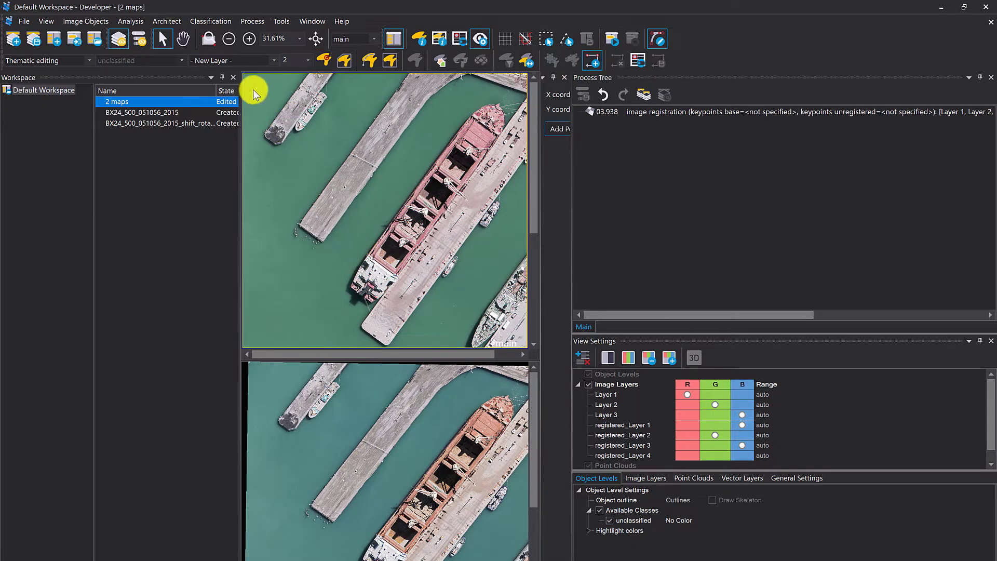
{"action": "left_click_drag", "start_coordinate": [434, 102], "coordinate": [366, 175]}
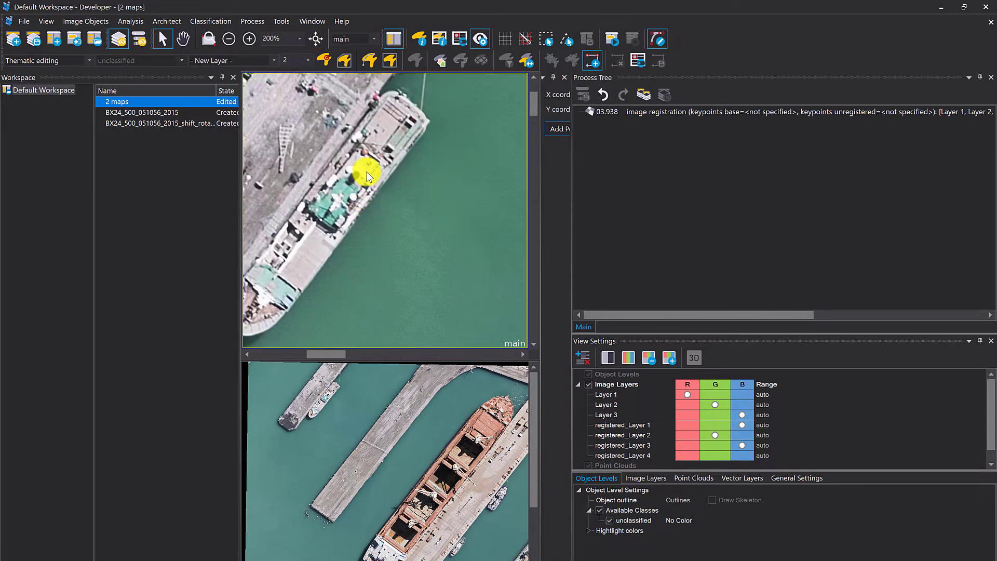
{"action": "scroll", "coordinate": [356, 193], "scroll_direction": "up", "scroll_amount": 3}
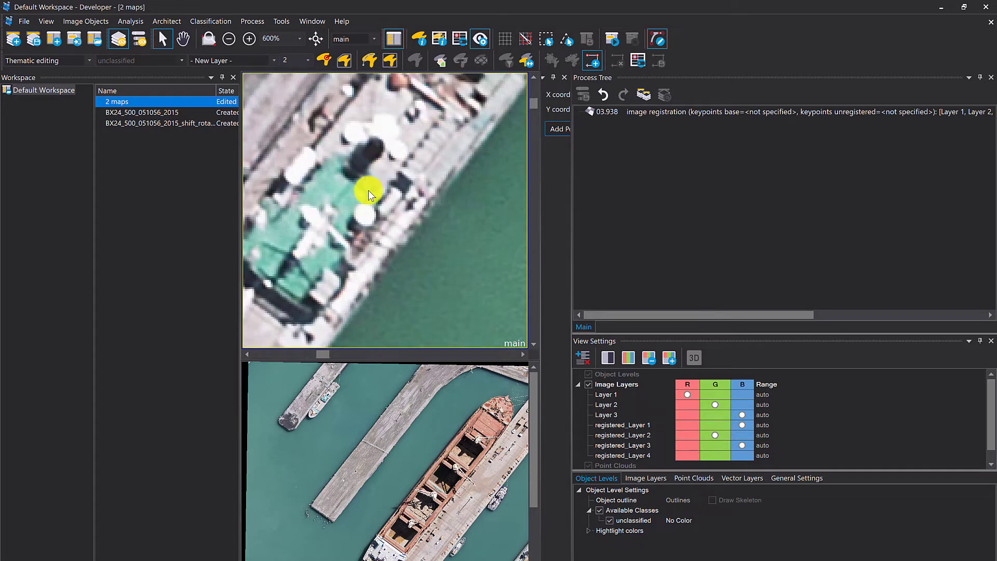
{"action": "left_click", "coordinate": [376, 148]}
{"action": "scroll", "coordinate": [401, 238], "scroll_direction": "down", "scroll_amount": 4}
{"action": "scroll", "coordinate": [401, 239], "scroll_direction": "up", "scroll_amount": 3}
{"action": "scroll", "coordinate": [353, 216], "scroll_direction": "down", "scroll_amount": 2}
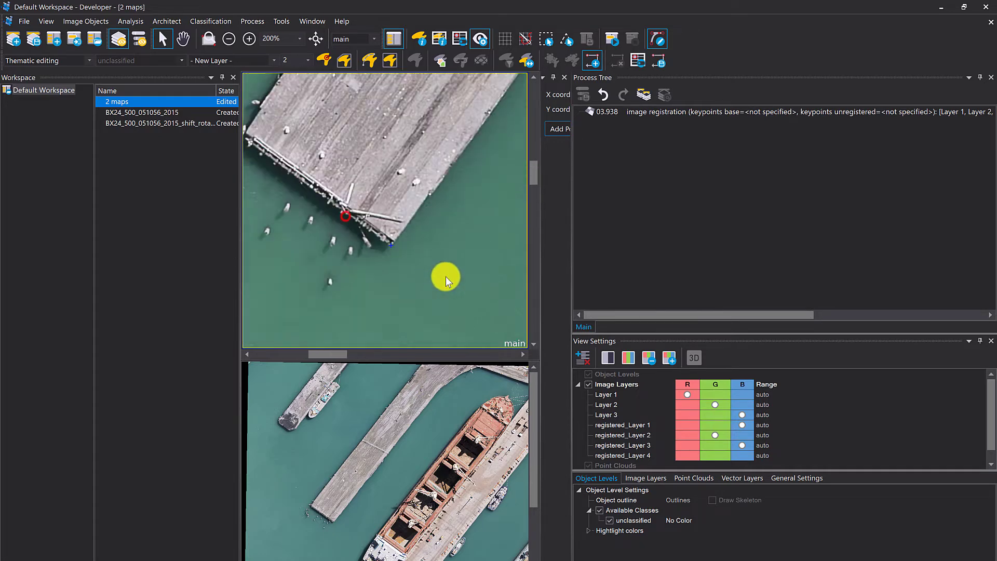
{"action": "left_click_drag", "start_coordinate": [438, 173], "coordinate": [429, 228]}
{"action": "scroll", "coordinate": [428, 228], "scroll_direction": "up", "scroll_amount": 3}
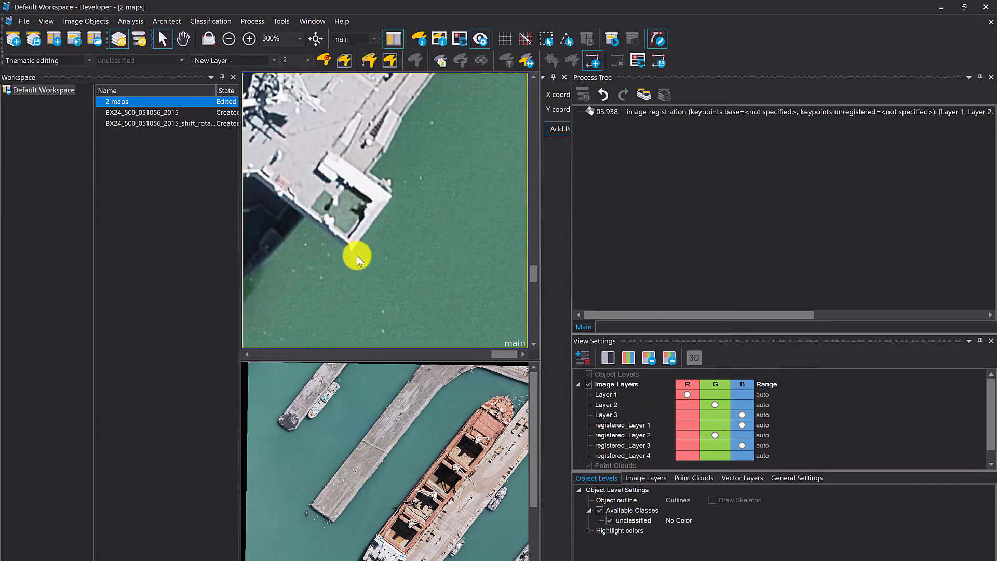
{"action": "left_click", "coordinate": [357, 255]}
{"action": "scroll", "coordinate": [403, 234], "scroll_direction": "up", "scroll_amount": 3}
{"action": "scroll", "coordinate": [403, 235], "scroll_direction": "down", "scroll_amount": 5}
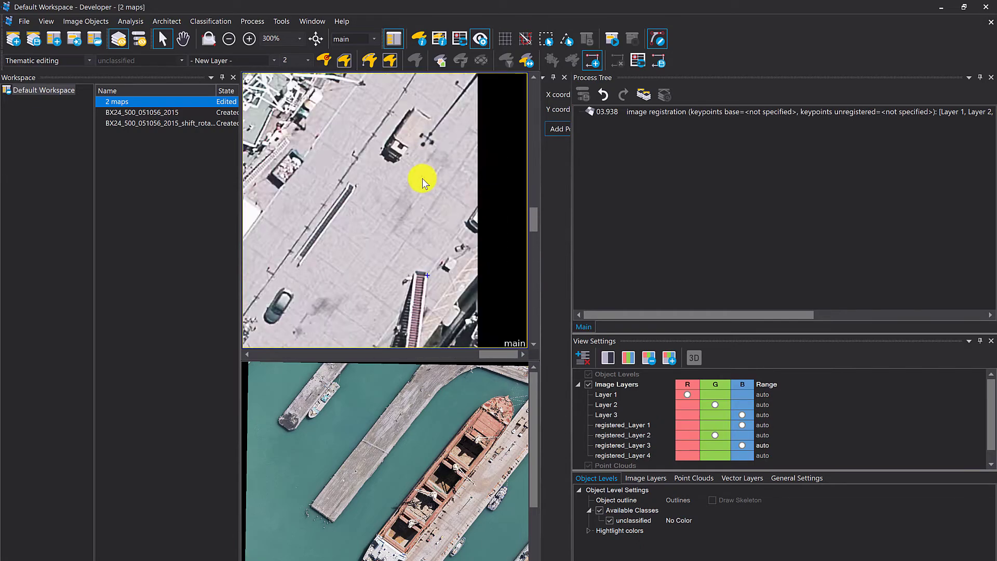
{"action": "scroll", "coordinate": [411, 139], "scroll_direction": "down", "scroll_amount": 2}
{"action": "scroll", "coordinate": [421, 161], "scroll_direction": "up", "scroll_amount": 2}
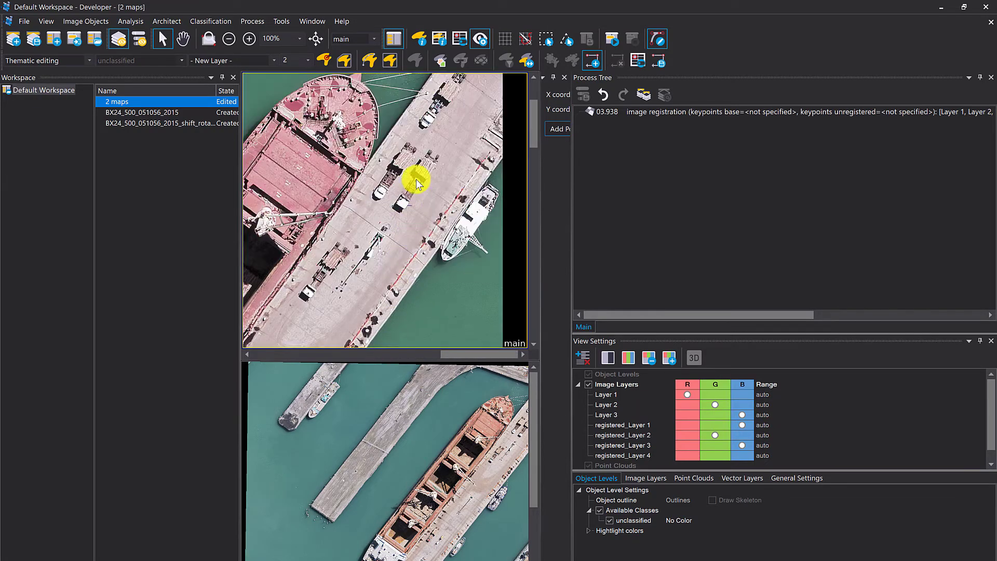
{"action": "scroll", "coordinate": [426, 108], "scroll_direction": "down", "scroll_amount": 1}
{"action": "scroll", "coordinate": [408, 195], "scroll_direction": "up", "scroll_amount": 1}
{"action": "scroll", "coordinate": [357, 88], "scroll_direction": "up", "scroll_amount": 3}
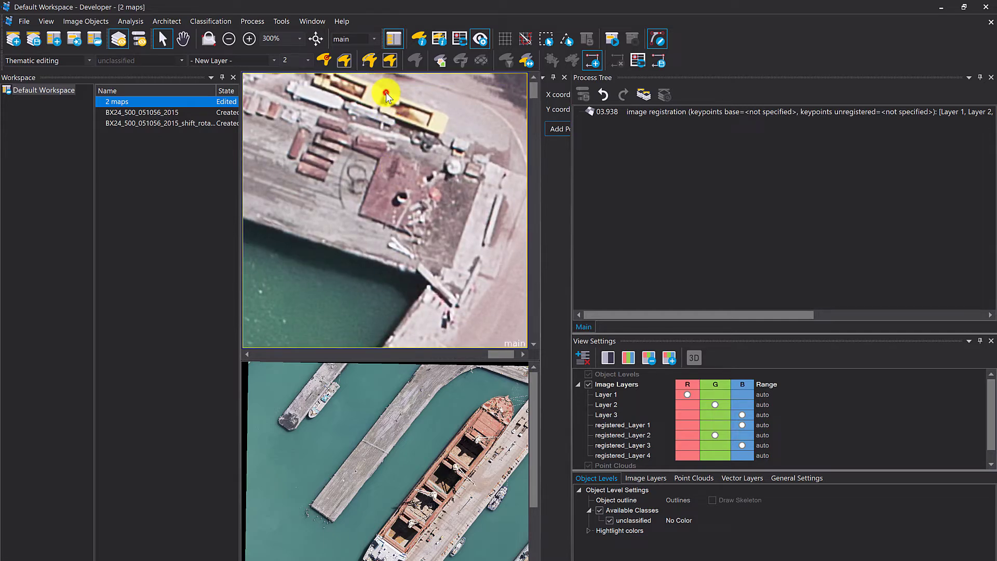
{"action": "scroll", "coordinate": [362, 154], "scroll_direction": "down", "scroll_amount": 3}
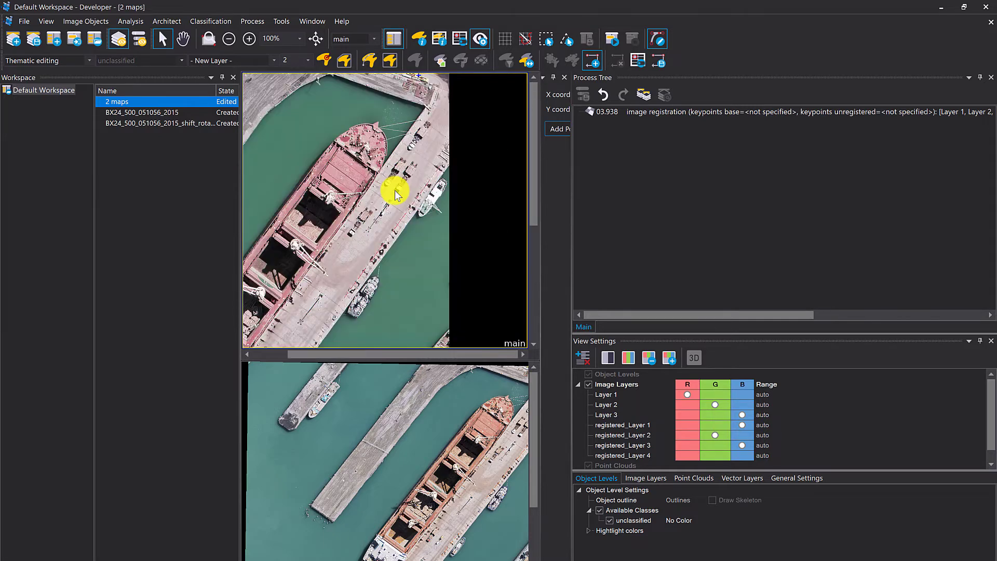
{"action": "scroll", "coordinate": [395, 190], "scroll_direction": "down", "scroll_amount": 2}
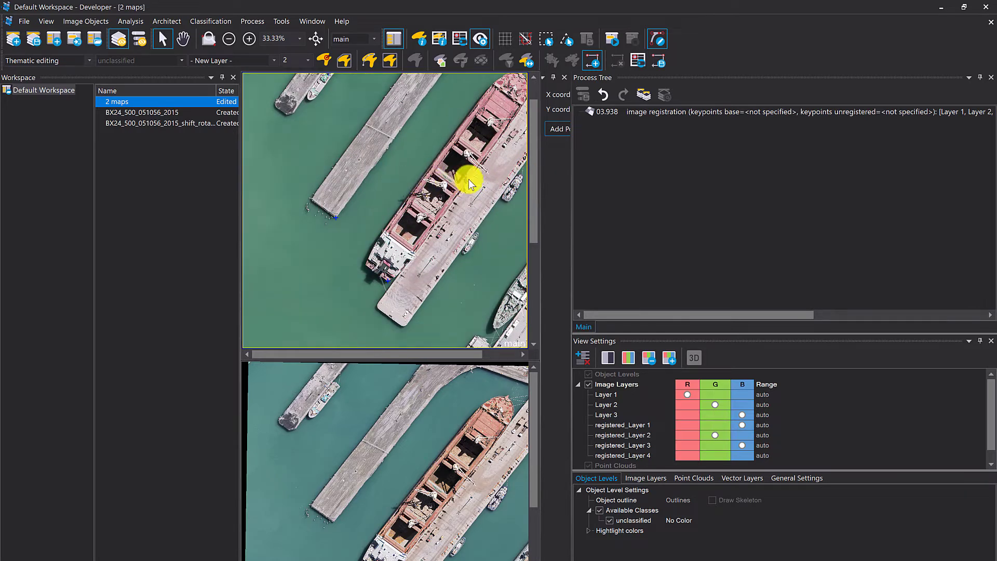
{"action": "scroll", "coordinate": [484, 170], "scroll_direction": "up", "scroll_amount": 5}
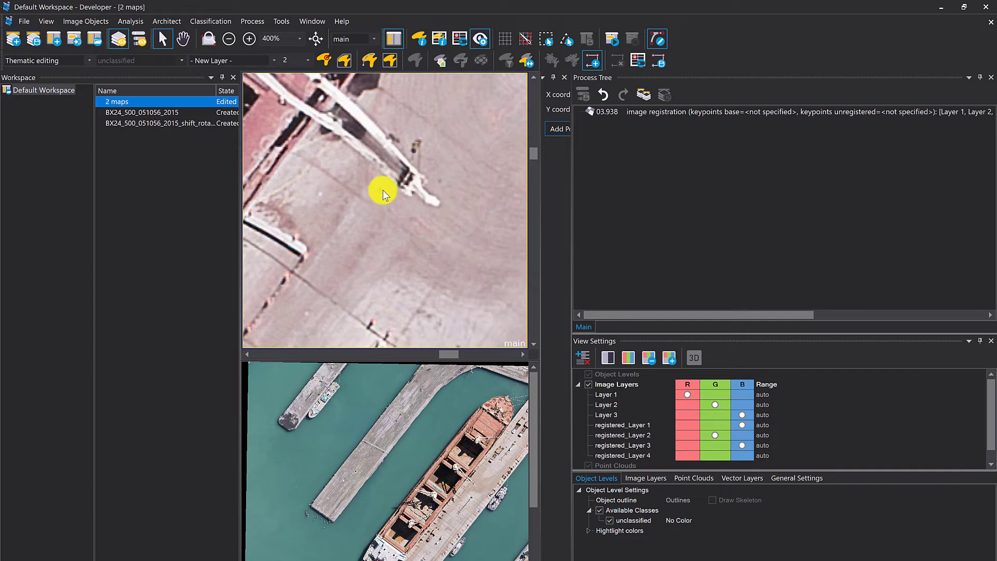
{"action": "scroll", "coordinate": [377, 197], "scroll_direction": "down", "scroll_amount": 3}
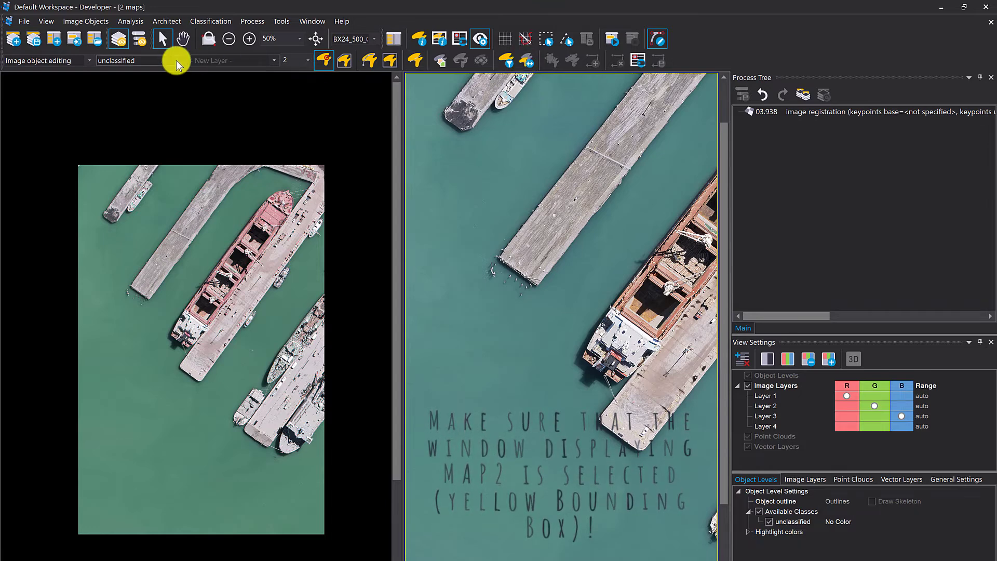
Create a new point-type thematic layer named 'shift'.
{"action": "scroll", "coordinate": [82, 58], "scroll_direction": "down", "scroll_amount": 1}
{"action": "left_click", "coordinate": [234, 60]}
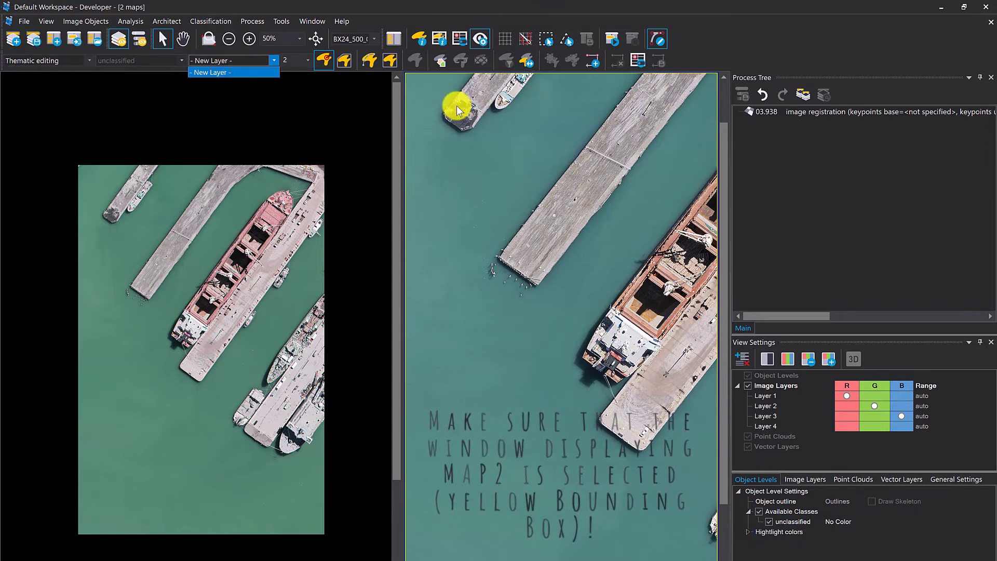
{"action": "left_click", "coordinate": [220, 73]}
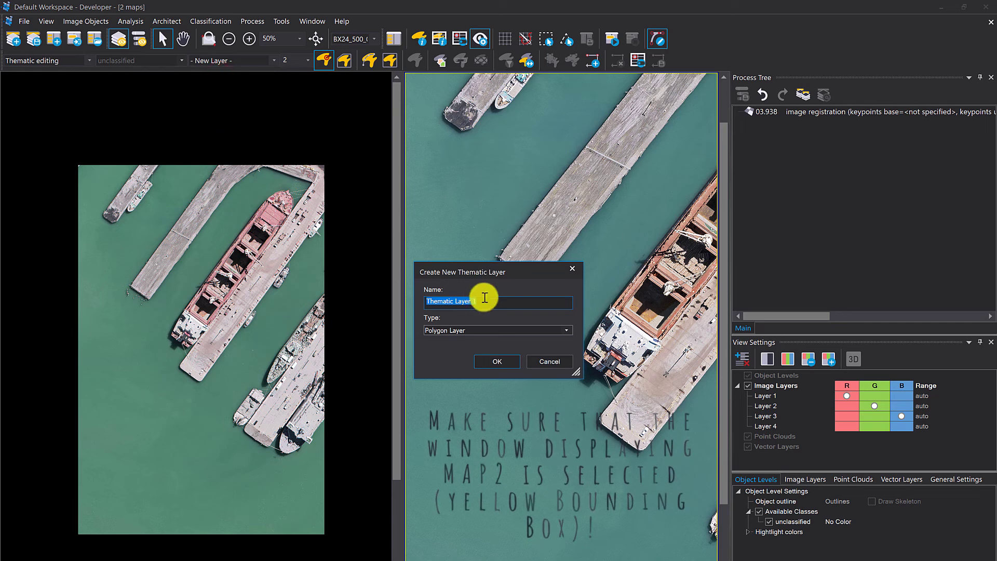
{"action": "type", "text": "shift"}
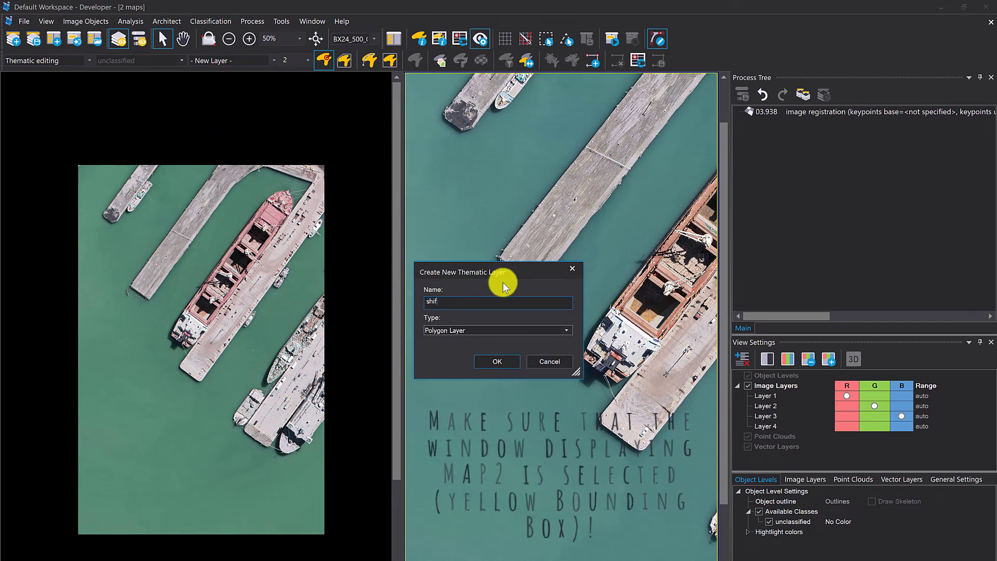
{"action": "left_click", "coordinate": [513, 329]}
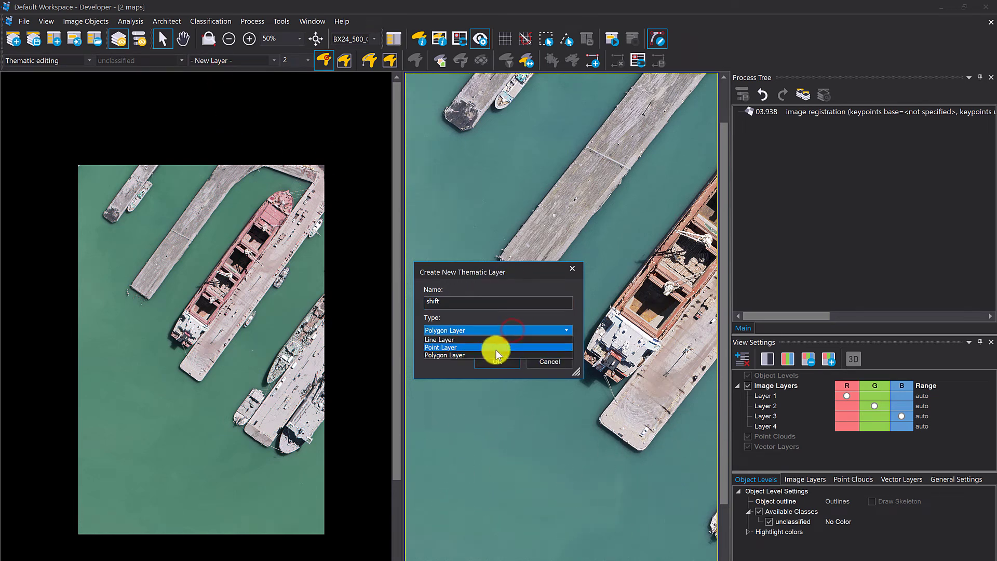
{"action": "left_click", "coordinate": [496, 347]}
{"action": "left_click", "coordinate": [500, 362]}
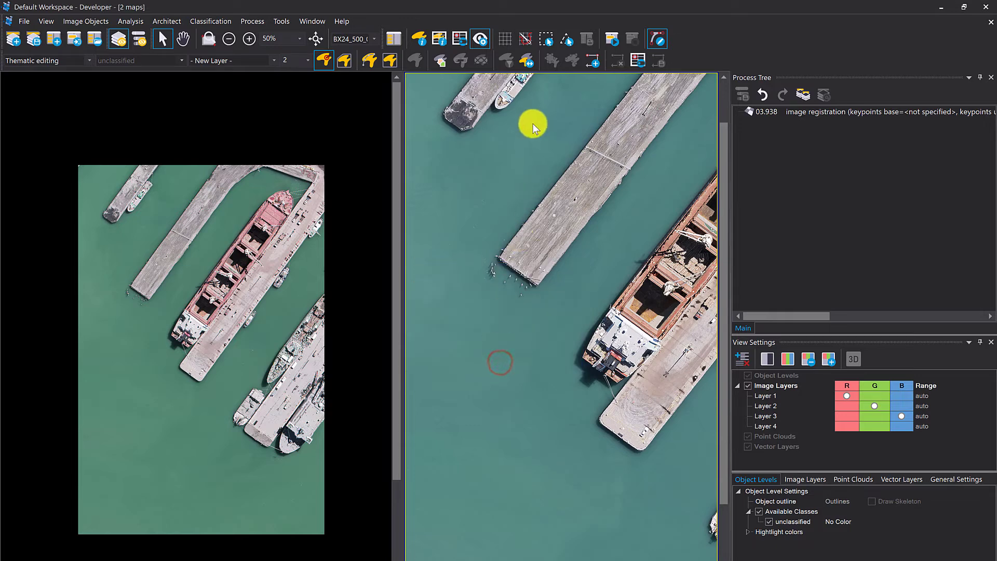
Add a keypoint to the shift layer at the tip of the crane boom.
{"action": "left_click", "coordinate": [585, 61]}
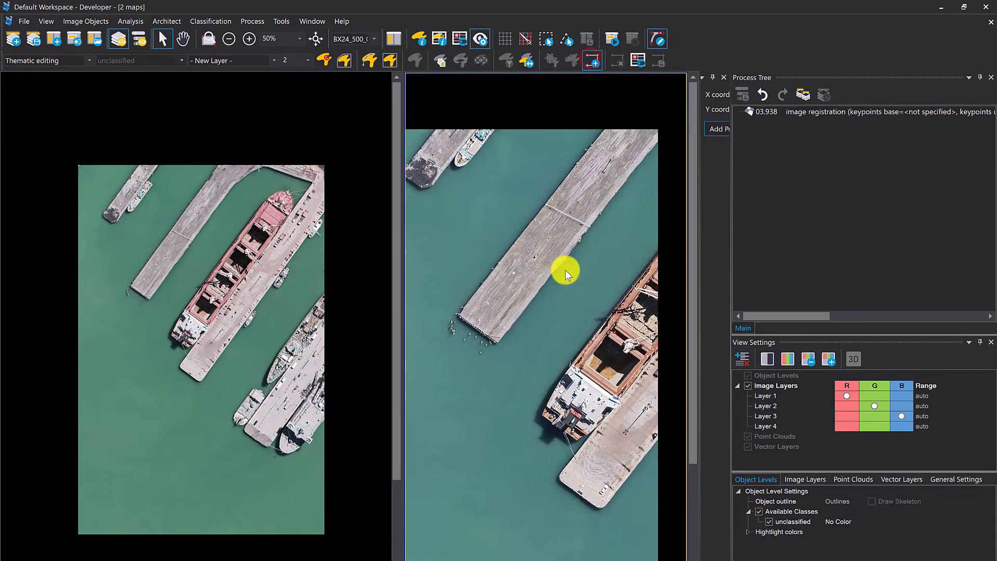
{"action": "scroll", "coordinate": [463, 136], "scroll_direction": "up", "scroll_amount": 5}
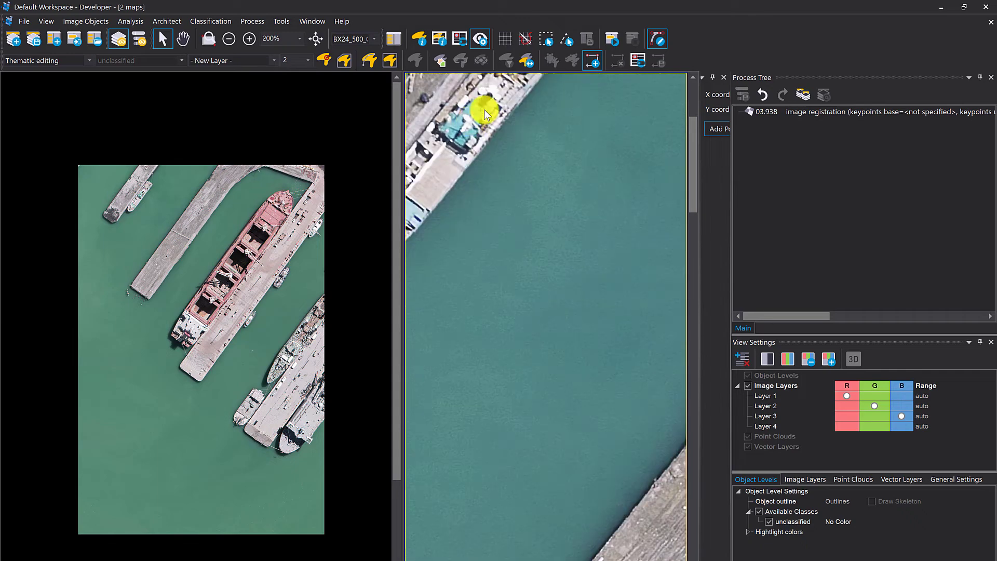
{"action": "scroll", "coordinate": [499, 150], "scroll_direction": "up", "scroll_amount": 1}
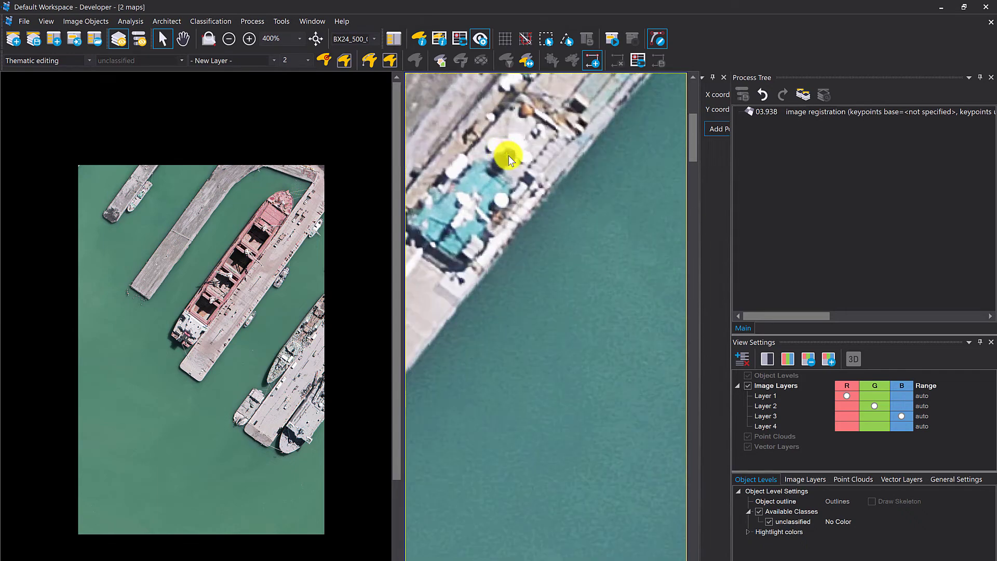
{"action": "scroll", "coordinate": [516, 176], "scroll_direction": "down", "scroll_amount": 10}
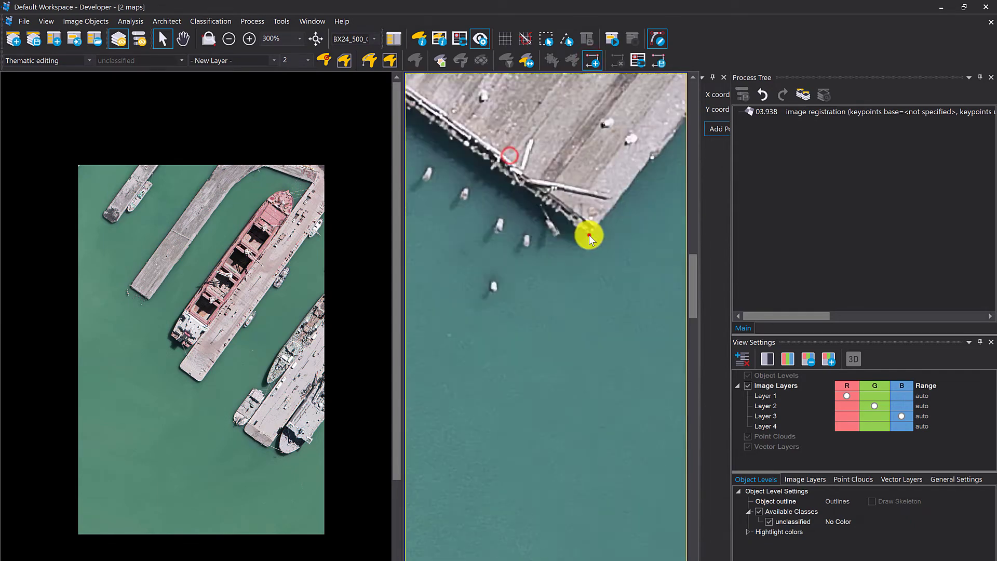
{"action": "scroll", "coordinate": [578, 292], "scroll_direction": "up", "scroll_amount": 10}
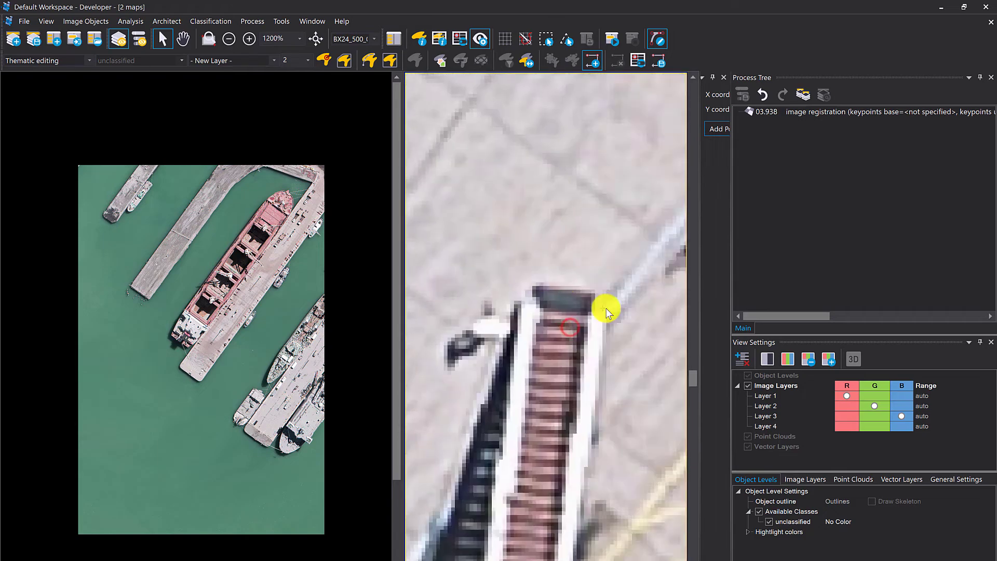
{"action": "scroll", "coordinate": [576, 554], "scroll_direction": "down", "scroll_amount": 6}
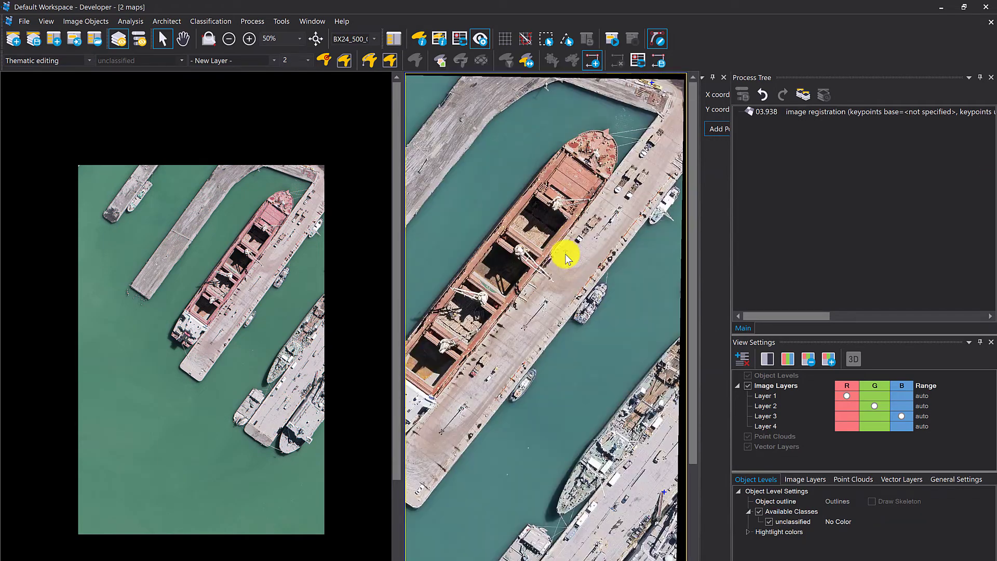
{"action": "scroll", "coordinate": [550, 287], "scroll_direction": "up", "scroll_amount": 6}
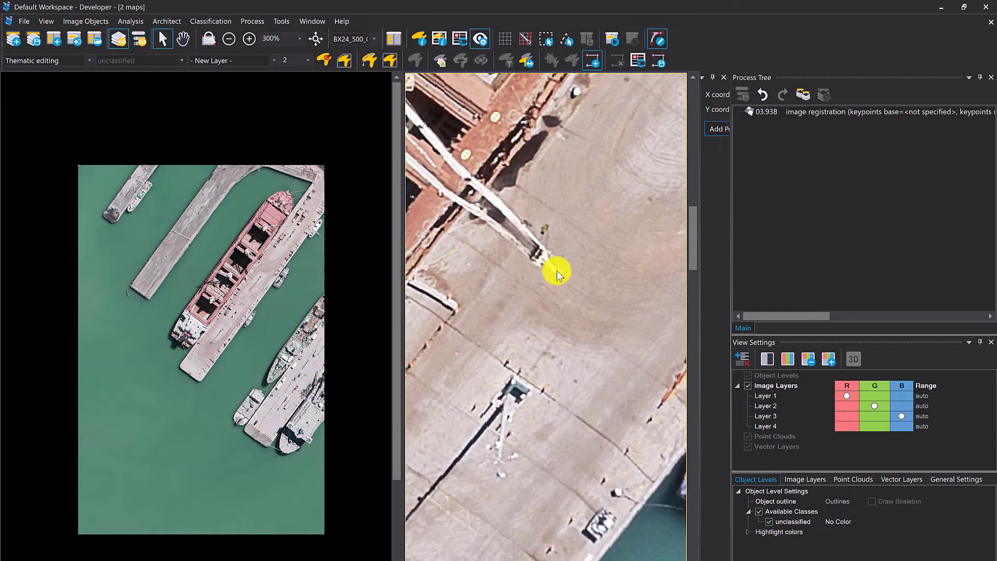
{"action": "left_click", "coordinate": [556, 271]}
Return to a single map view showing the shift_rotate_scale map.
{"action": "left_click", "coordinate": [329, 111]}
{"action": "left_click", "coordinate": [303, 20]}
{"action": "left_click", "coordinate": [318, 61]}
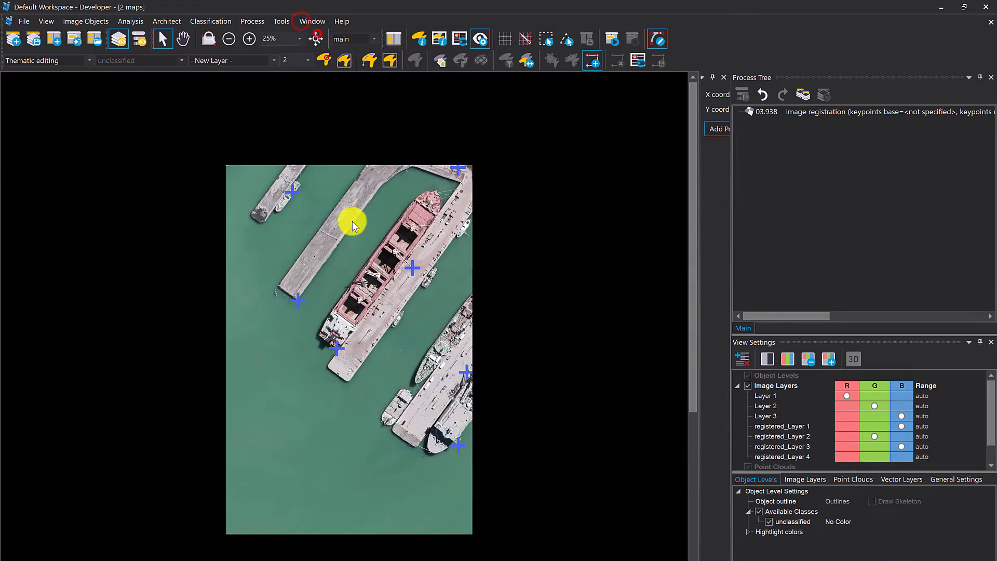
{"action": "left_click", "coordinate": [373, 39]}
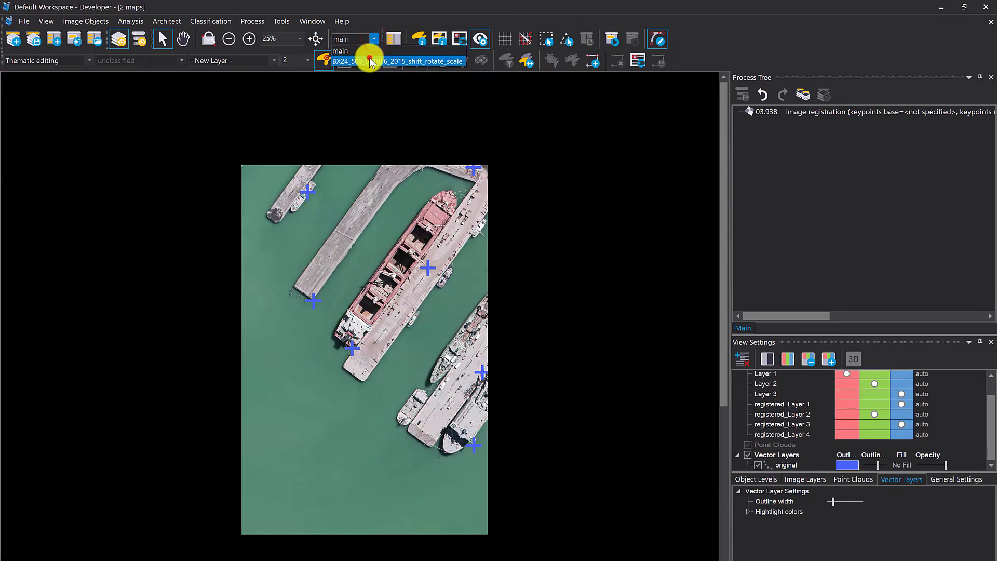
{"action": "left_click", "coordinate": [370, 60]}
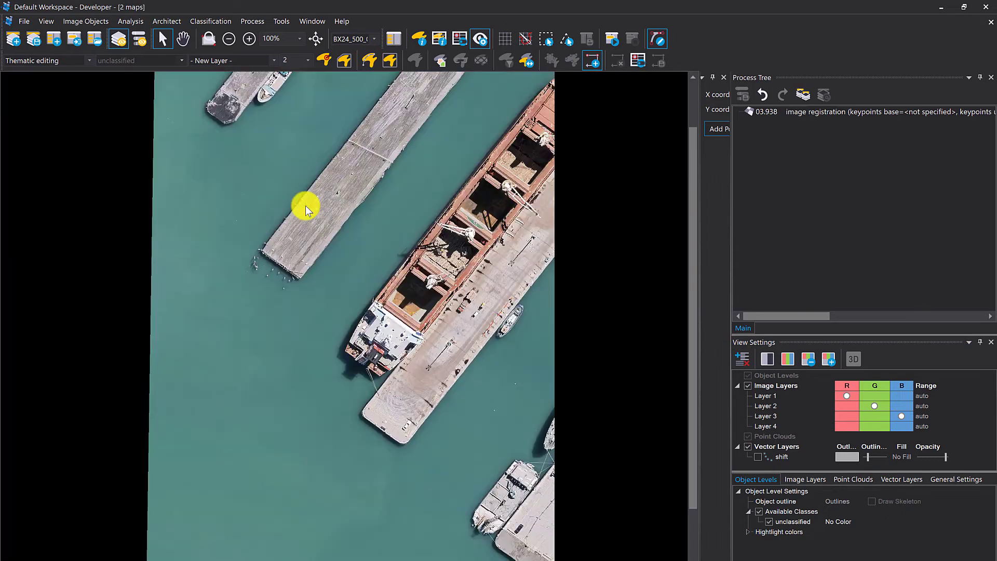
Show the shift keypoint layer with thicker yellow outlines and turn off Add Point.
{"action": "left_click", "coordinate": [758, 457]}
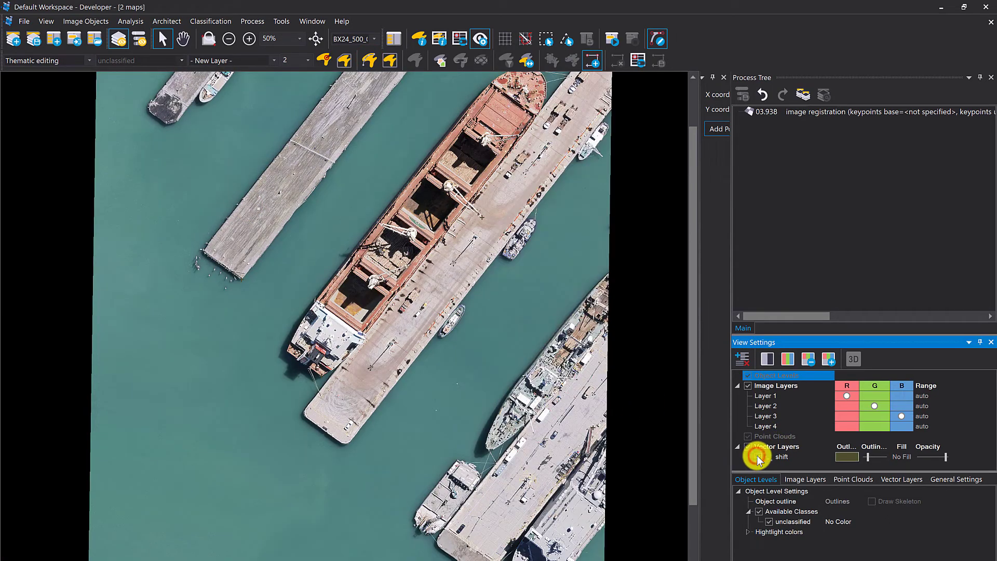
{"action": "left_click", "coordinate": [846, 457]}
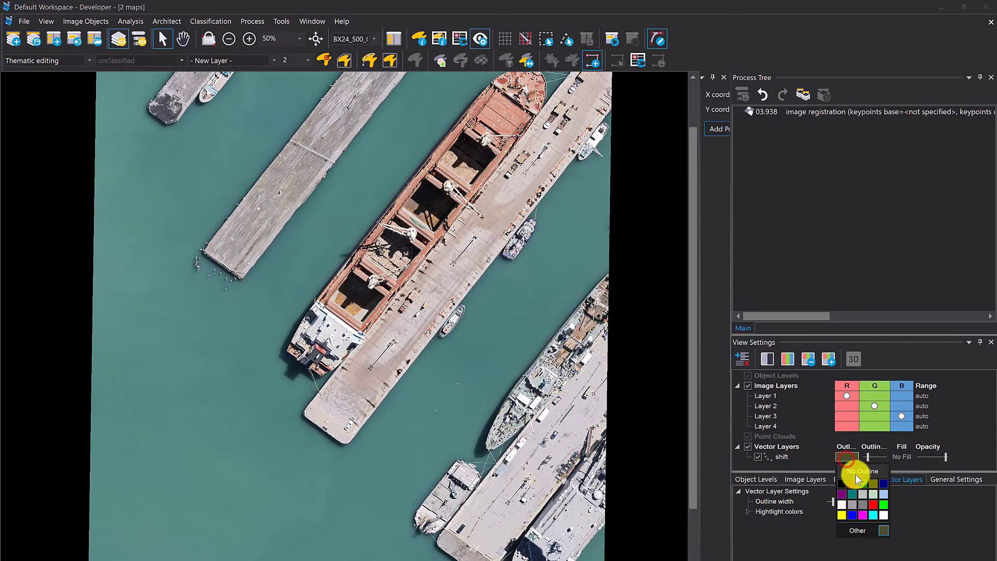
{"action": "left_click", "coordinate": [841, 516]}
{"action": "left_click_drag", "start_coordinate": [868, 459], "coordinate": [873, 461]}
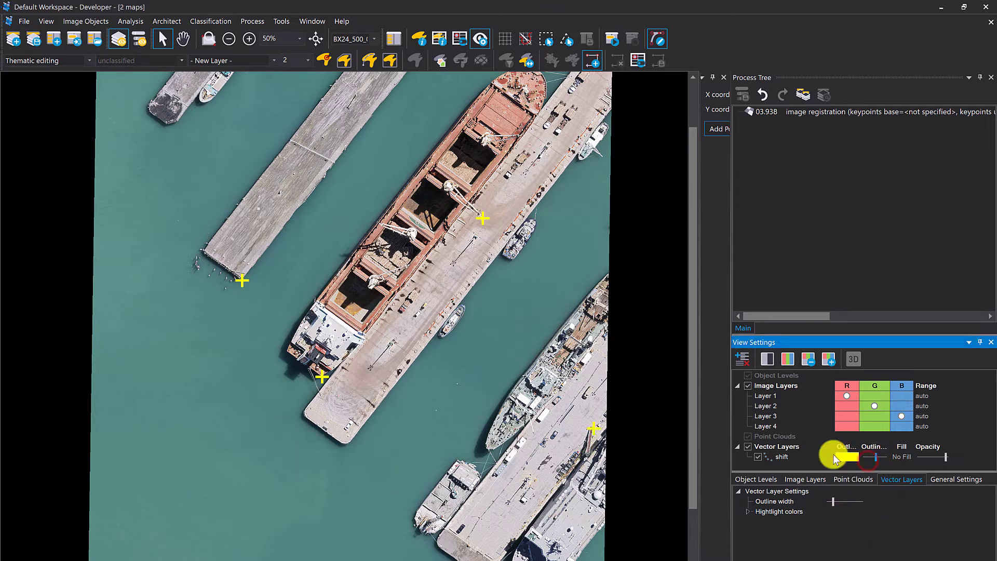
{"action": "scroll", "coordinate": [449, 228], "scroll_direction": "up", "scroll_amount": 2}
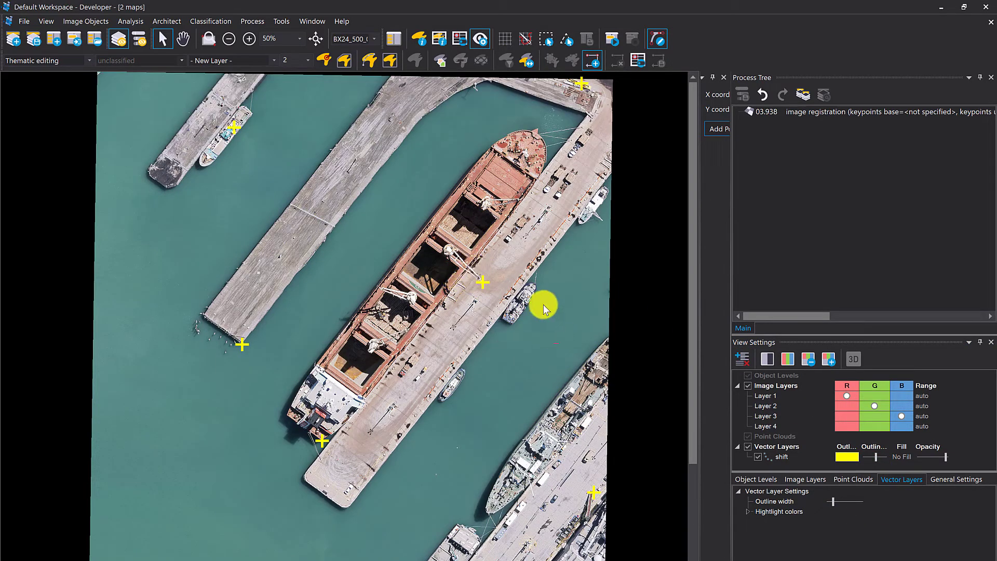
{"action": "scroll", "coordinate": [571, 260], "scroll_direction": "down", "scroll_amount": 3}
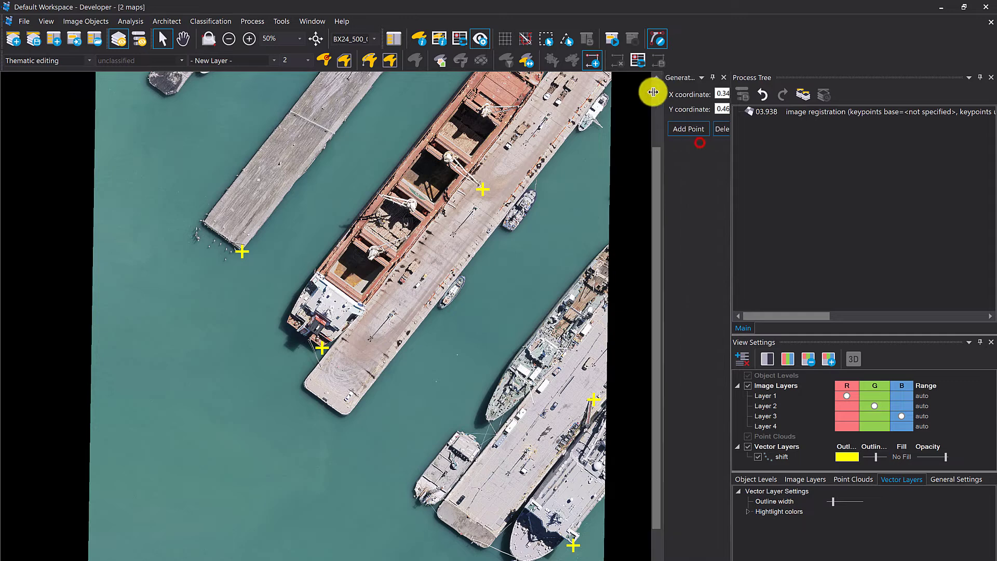
{"action": "left_click", "coordinate": [657, 39]}
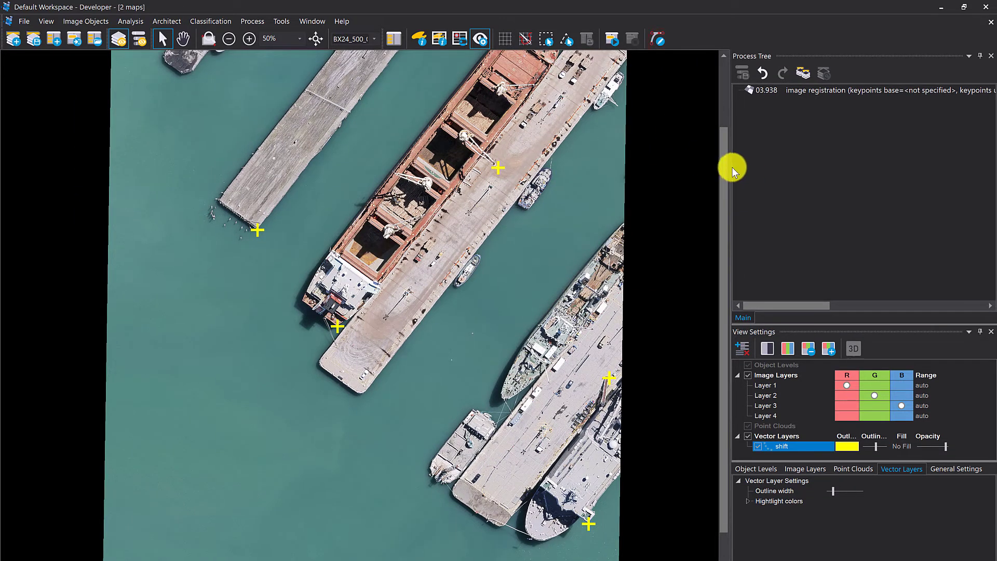
Open and widen the keypoint attribute table, return to the main map, and reopen the registration process.
{"action": "left_click", "coordinate": [458, 40]}
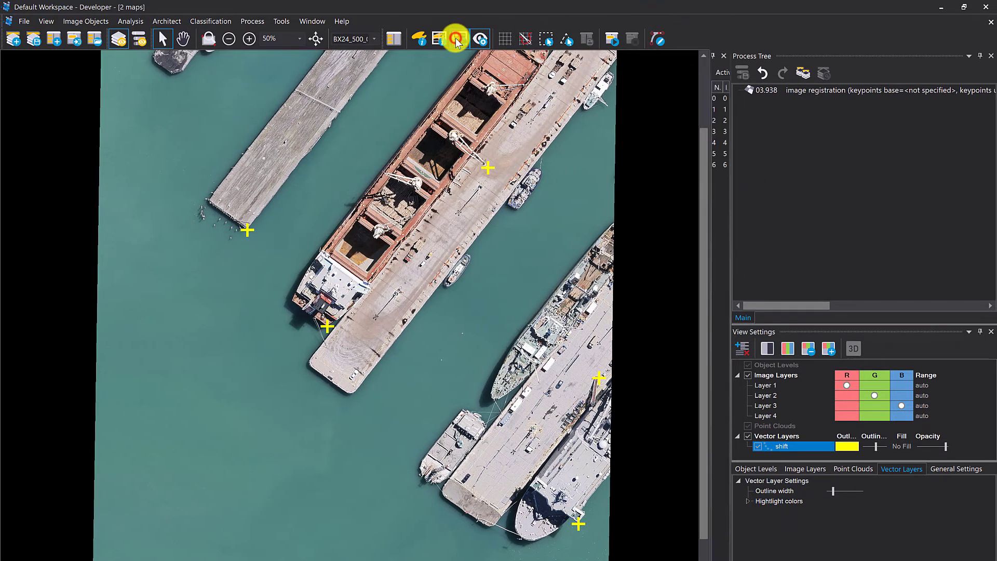
{"action": "left_click_drag", "start_coordinate": [710, 74], "coordinate": [639, 73]}
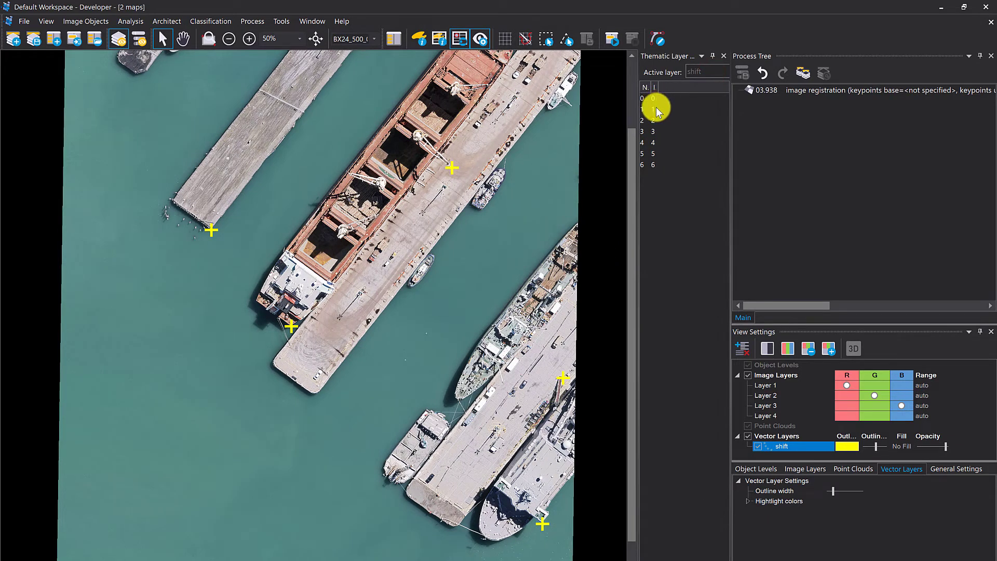
{"action": "left_click", "coordinate": [348, 39]}
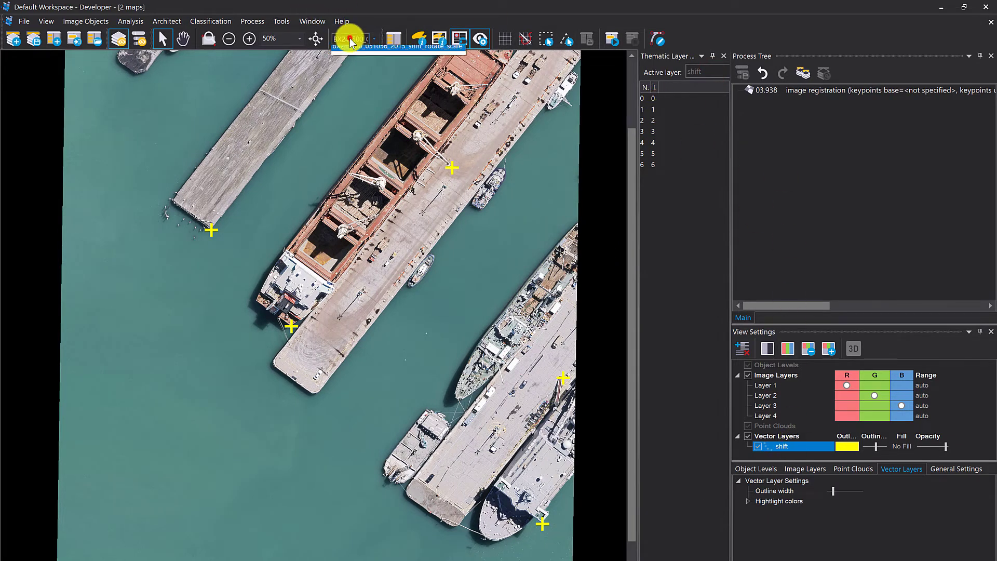
{"action": "left_click", "coordinate": [343, 50]}
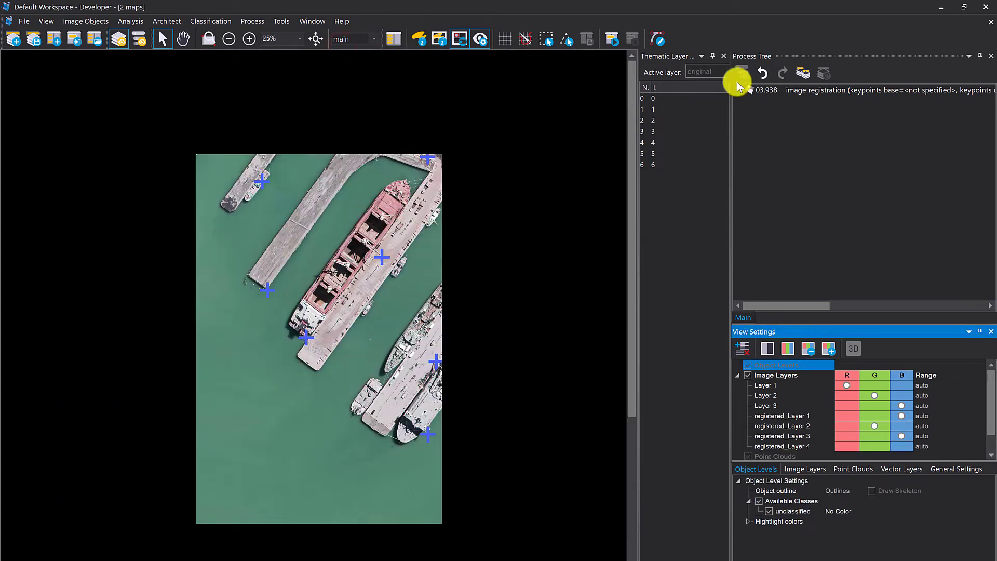
{"action": "left_click", "coordinate": [696, 94]}
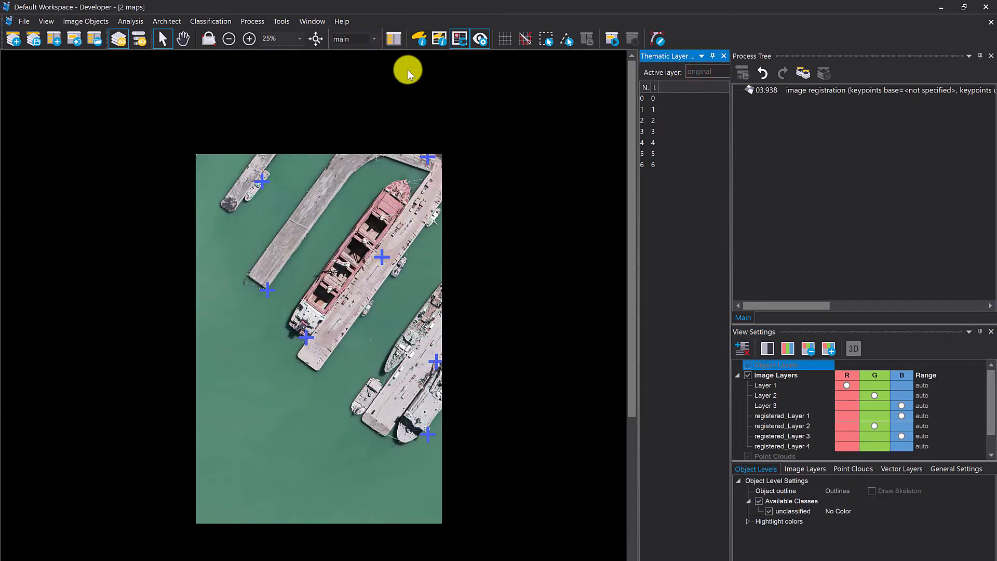
{"action": "double_click", "coordinate": [751, 90]}
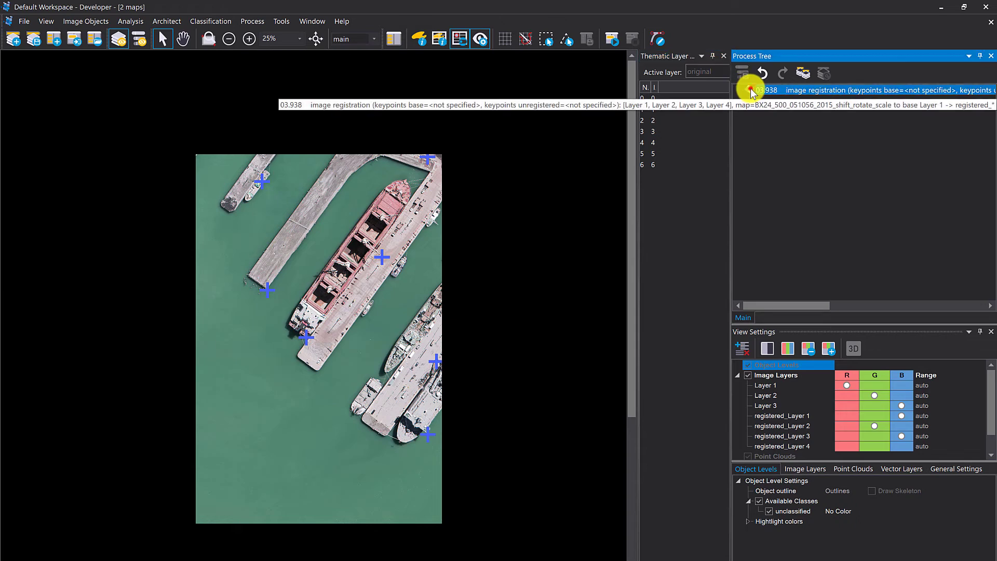
Set base keypoints to 'original', unregistered keypoints to 'shift', and the prefix to registered_keypoints_.
{"action": "left_click", "coordinate": [653, 228]}
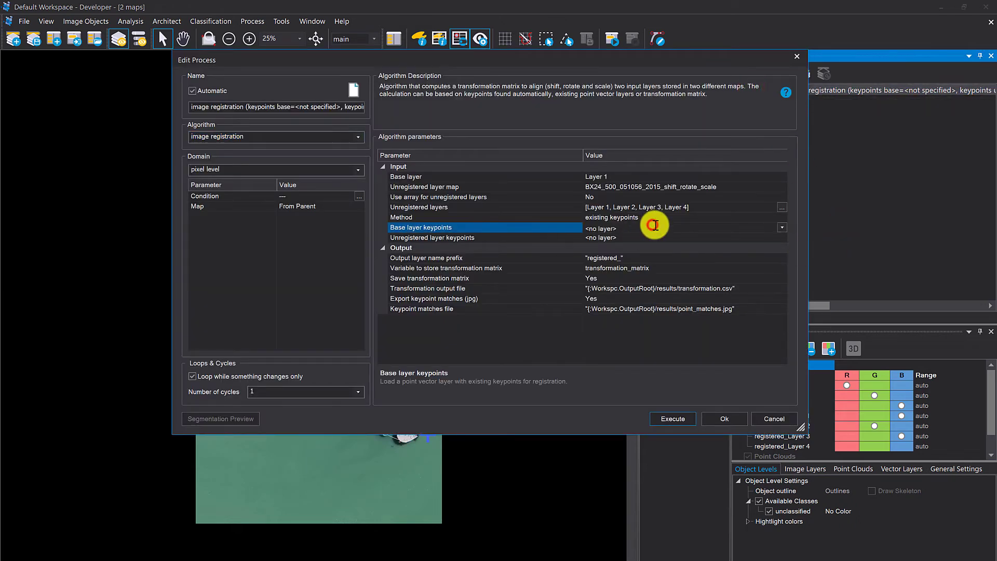
{"action": "left_click", "coordinate": [782, 227]}
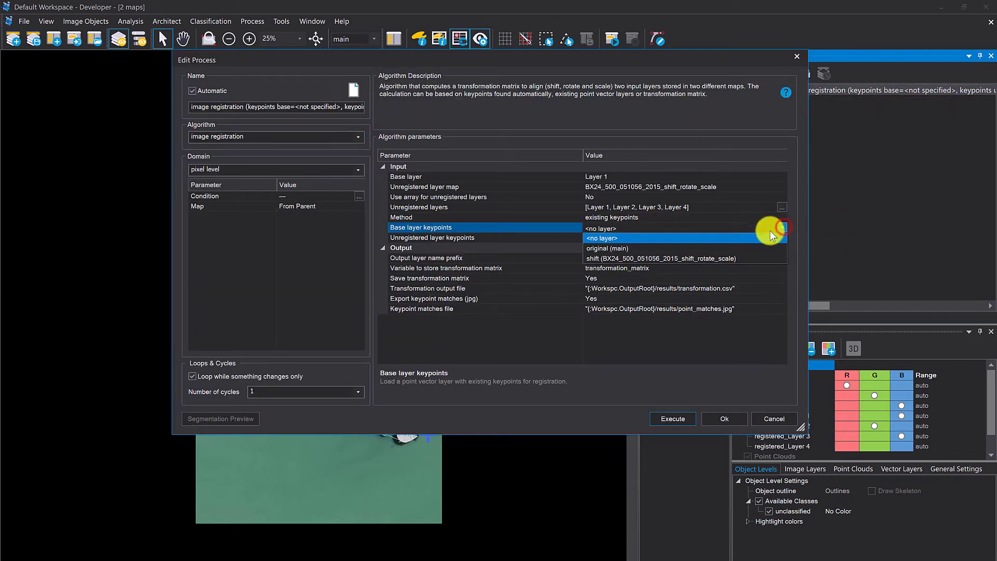
{"action": "left_click", "coordinate": [728, 249]}
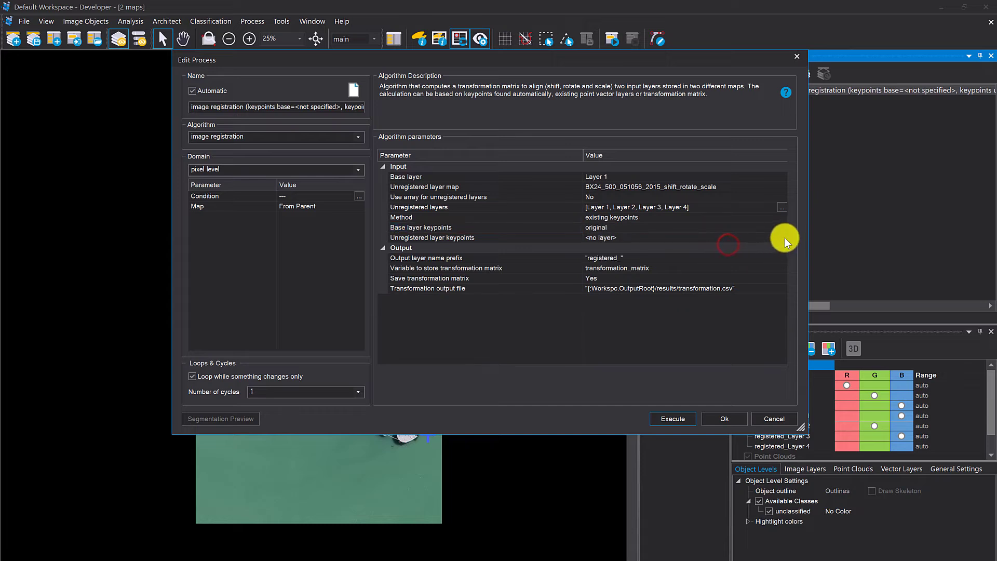
{"action": "left_click", "coordinate": [784, 237]}
{"action": "left_click", "coordinate": [716, 267]}
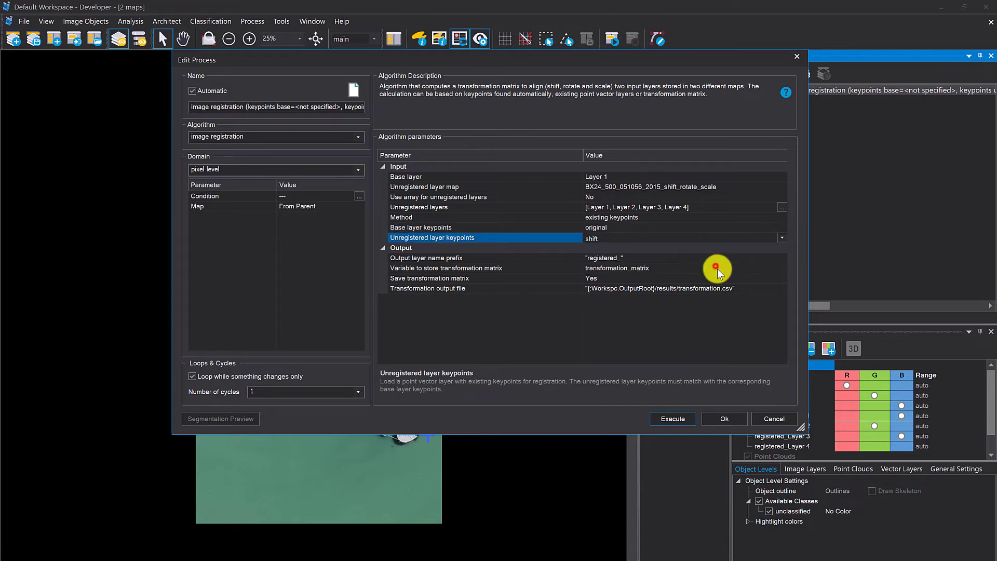
{"action": "left_click", "coordinate": [648, 259]}
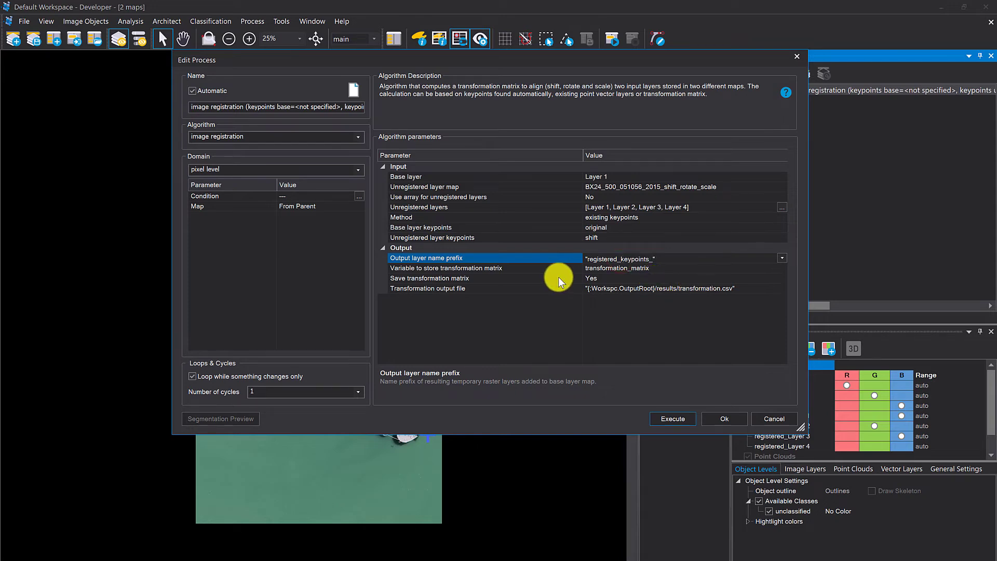
Set Save matrix to No, clear the matrix variable, and execute the keypoint registration.
{"action": "left_click", "coordinate": [783, 277]}
{"action": "left_click", "coordinate": [783, 278]}
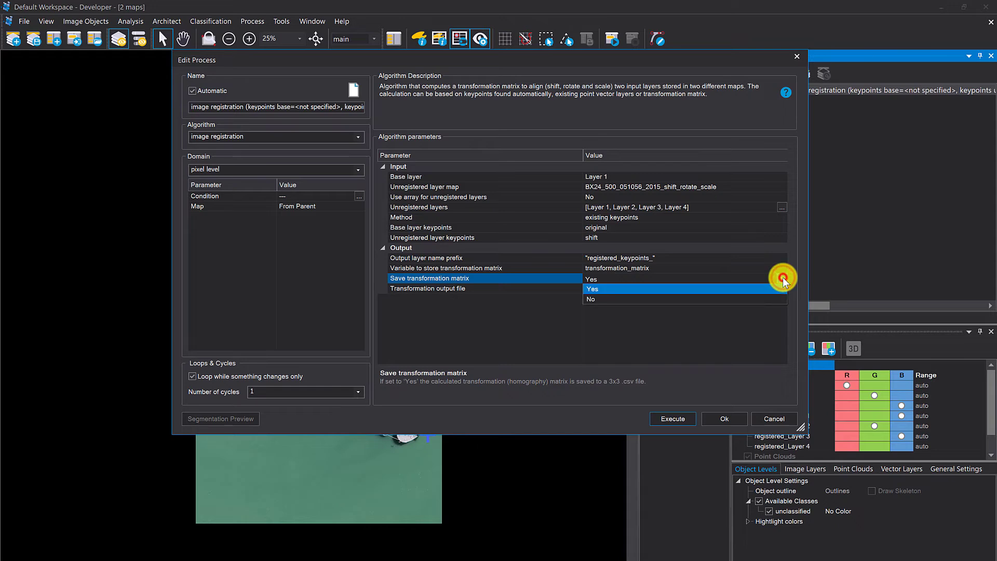
{"action": "left_click", "coordinate": [740, 298]}
{"action": "left_click", "coordinate": [737, 269]}
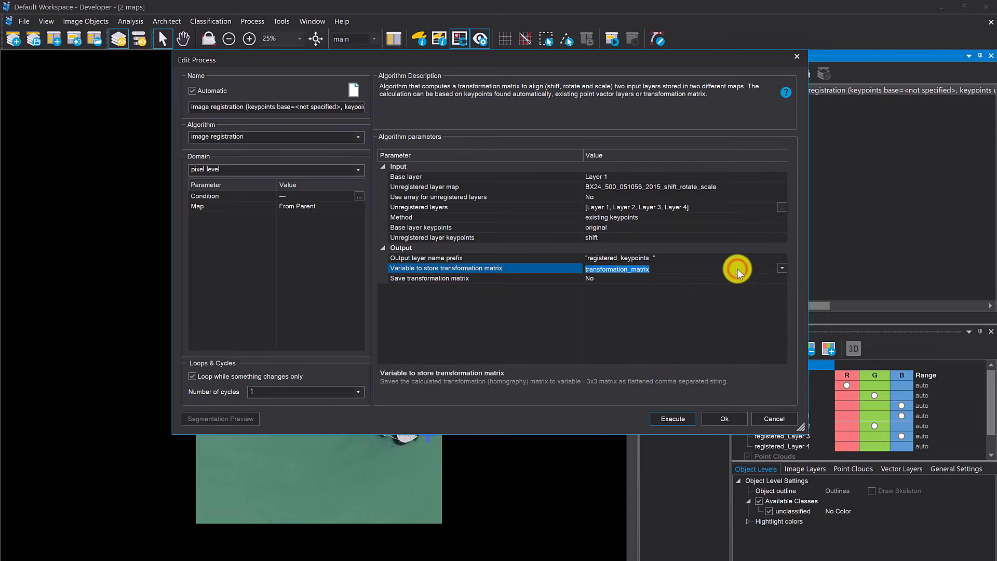
{"action": "key", "text": "BackSpace"}
{"action": "left_click", "coordinate": [693, 321]}
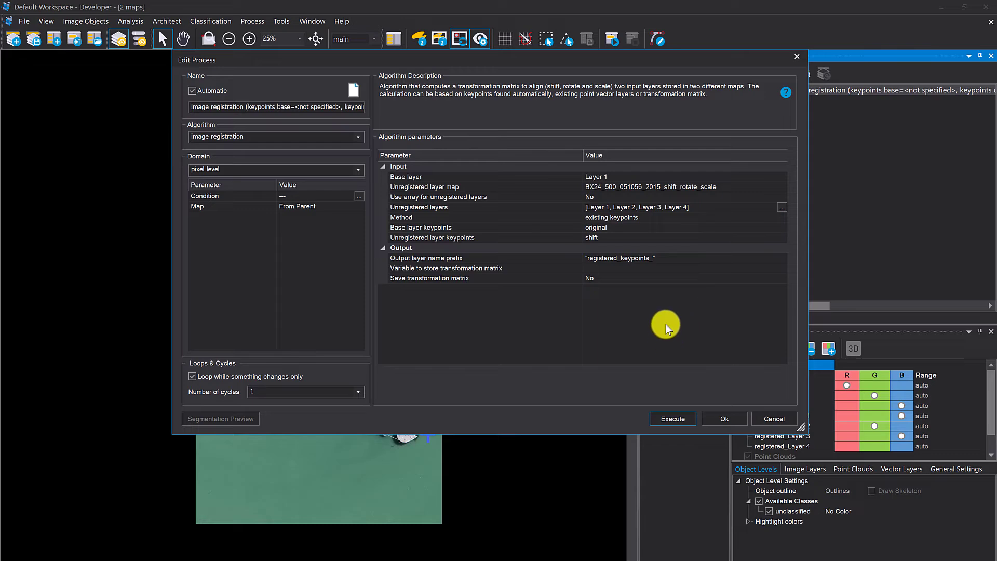
{"action": "left_click", "coordinate": [668, 420]}
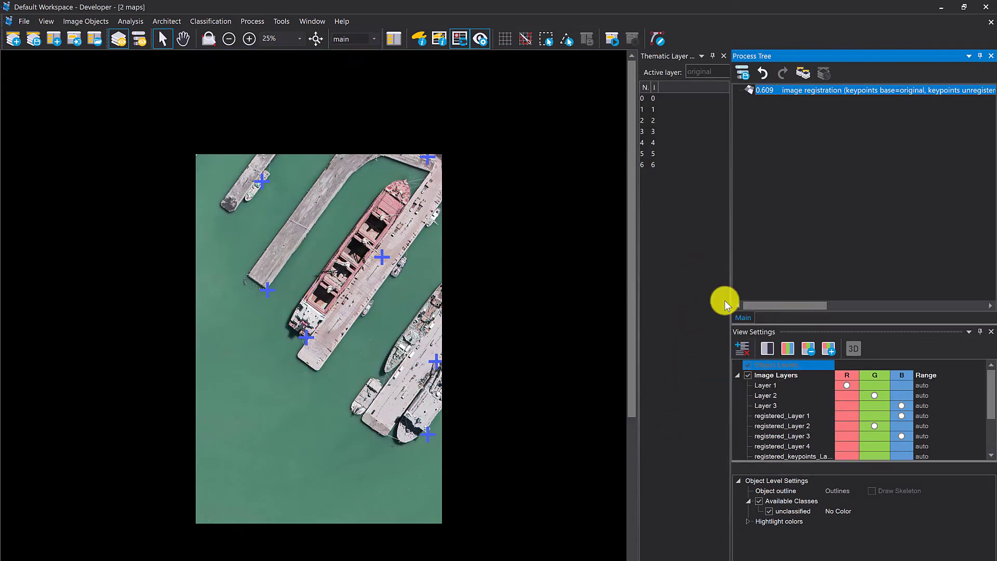
Show registered_keypoints layers in red and green and pan over the ship and dock to check alignment.
{"action": "left_click", "coordinate": [847, 394]}
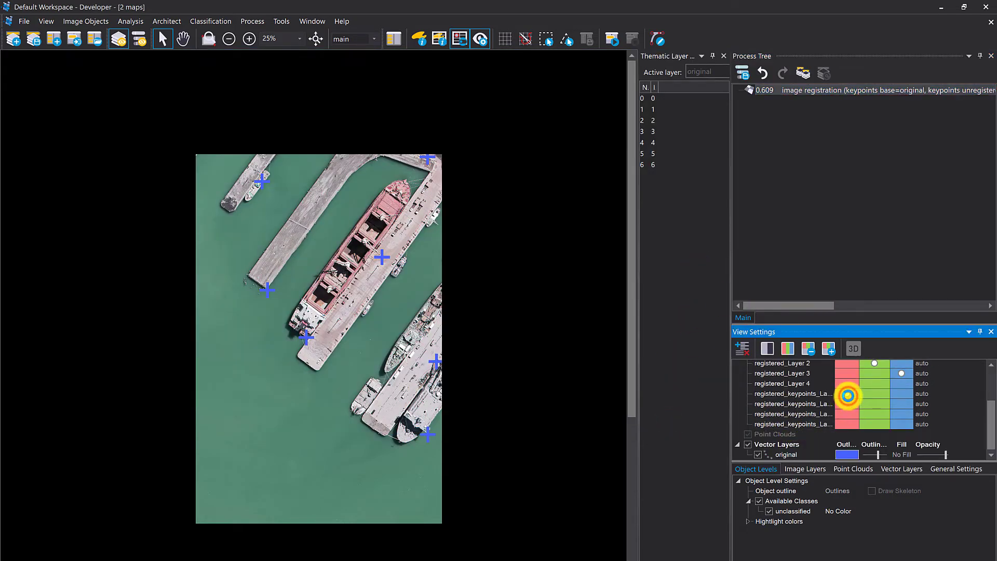
{"action": "scroll", "coordinate": [867, 397], "scroll_direction": "up", "scroll_amount": 3}
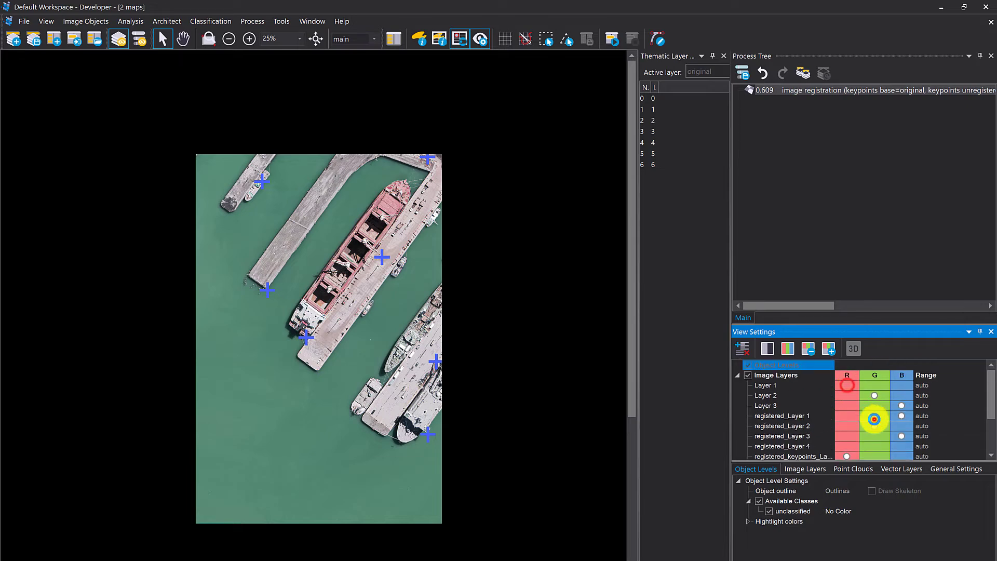
{"action": "left_click", "coordinate": [874, 415]}
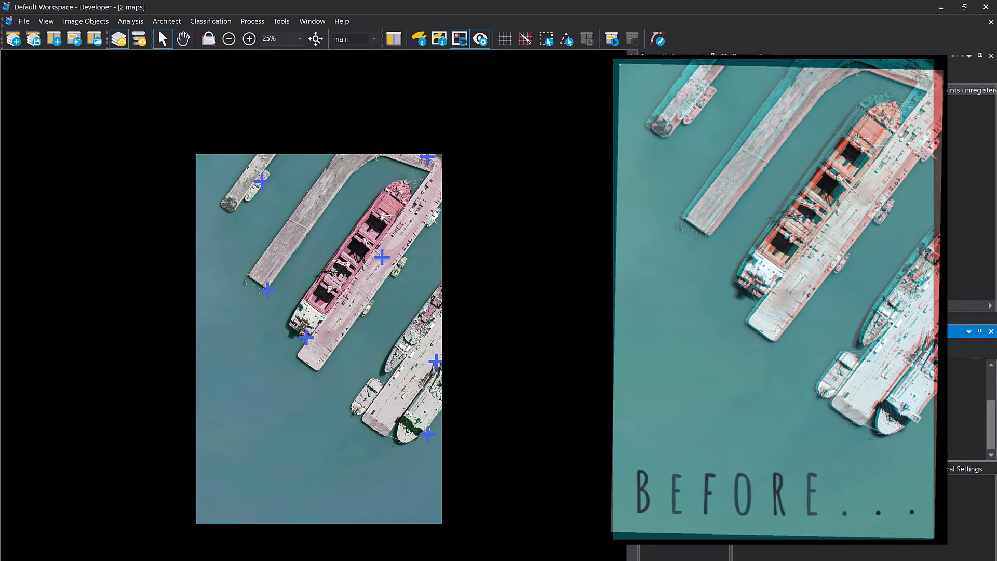
{"action": "left_click", "coordinate": [875, 414]}
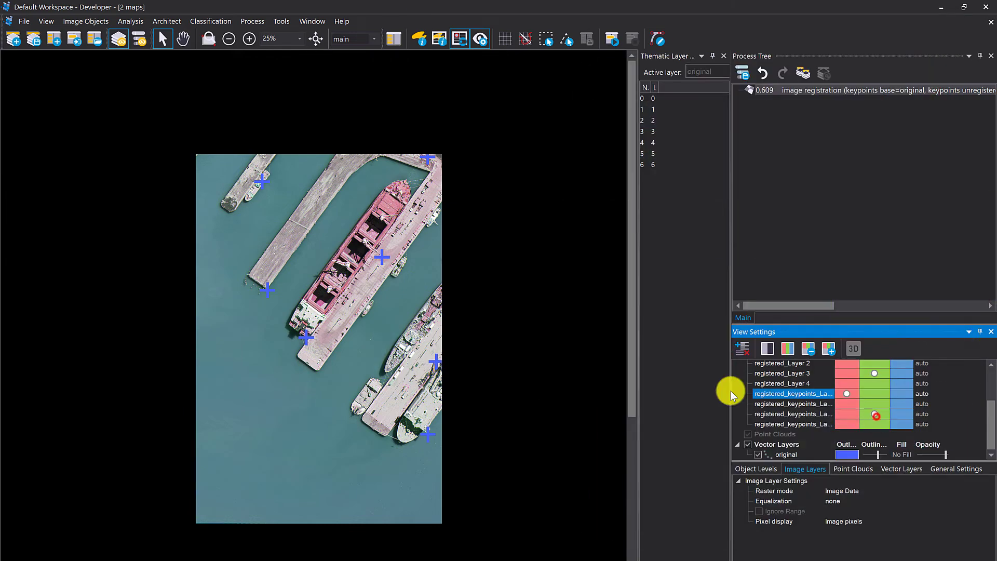
{"action": "scroll", "coordinate": [383, 298], "scroll_direction": "up", "scroll_amount": 5}
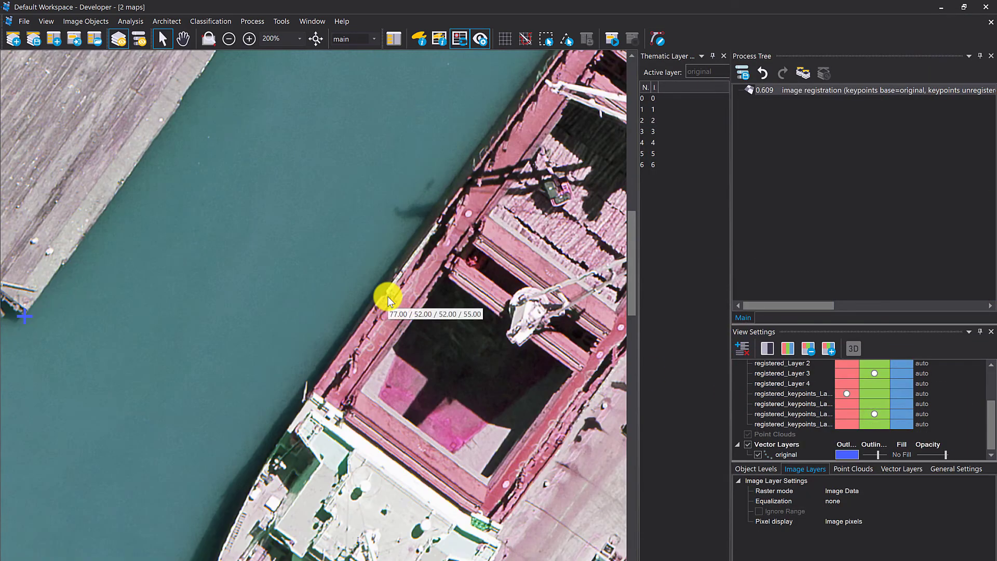
{"action": "scroll", "coordinate": [457, 356], "scroll_direction": "down", "scroll_amount": 5}
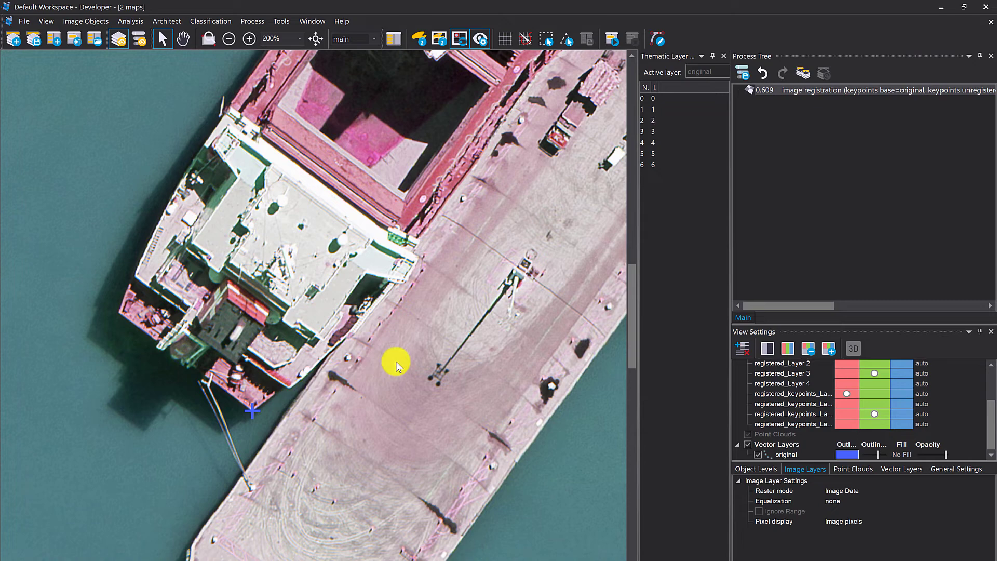
{"action": "scroll", "coordinate": [329, 343], "scroll_direction": "down", "scroll_amount": 10}
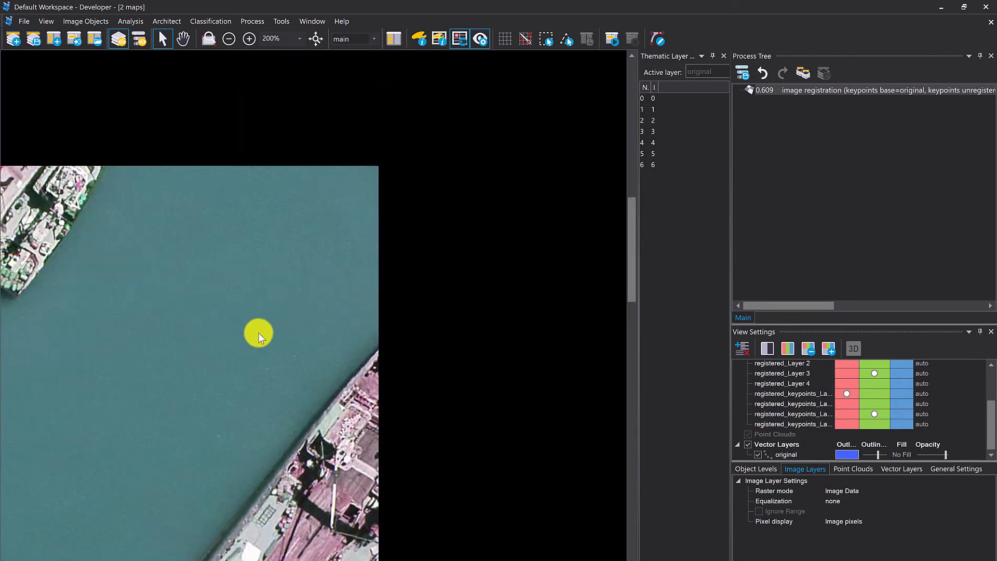
{"action": "scroll", "coordinate": [502, 395], "scroll_direction": "up", "scroll_amount": 5}
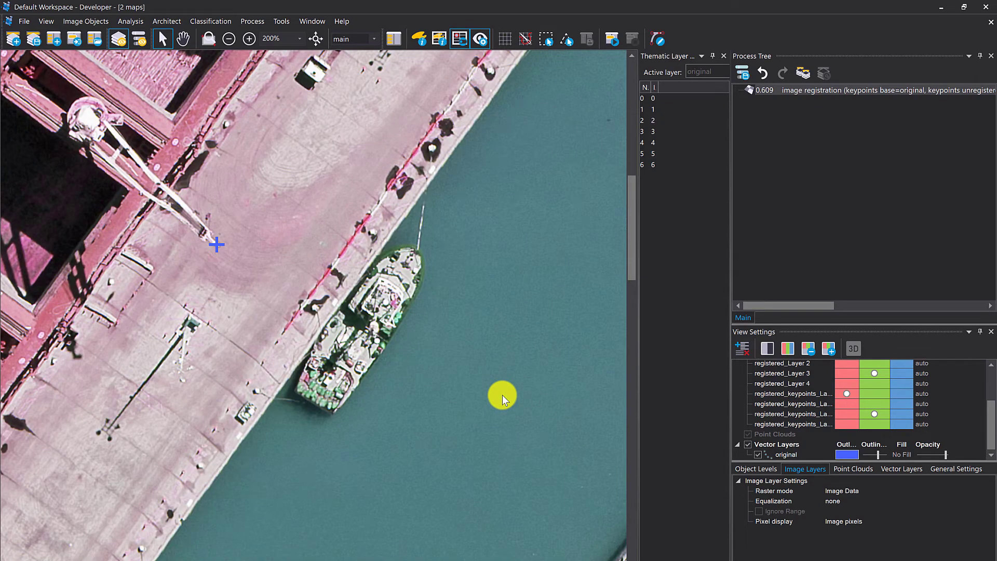
{"action": "left_click", "coordinate": [803, 241]}
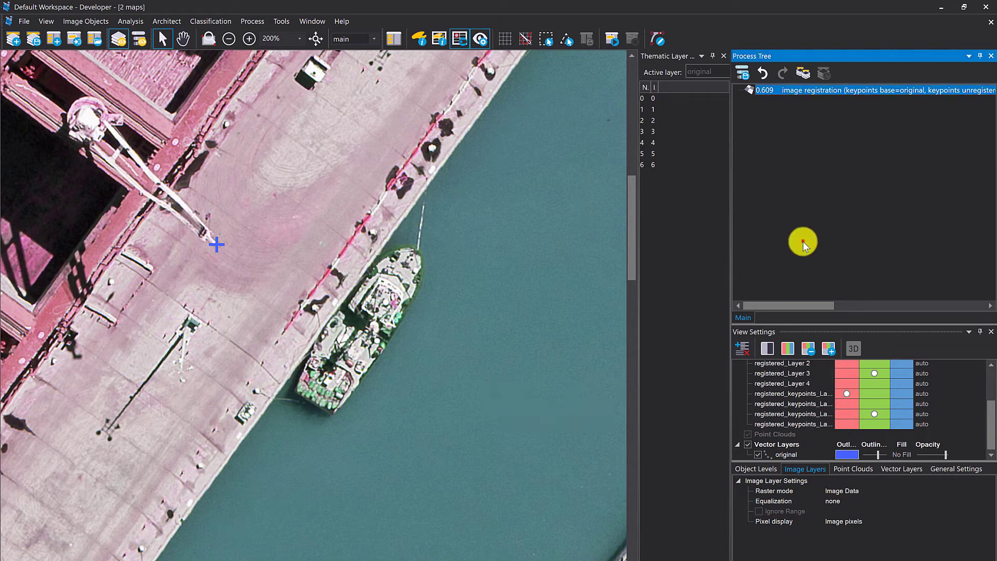
Set the registration method to existing transformation using the transformation_matrix variable.
{"action": "double_click", "coordinate": [780, 91]}
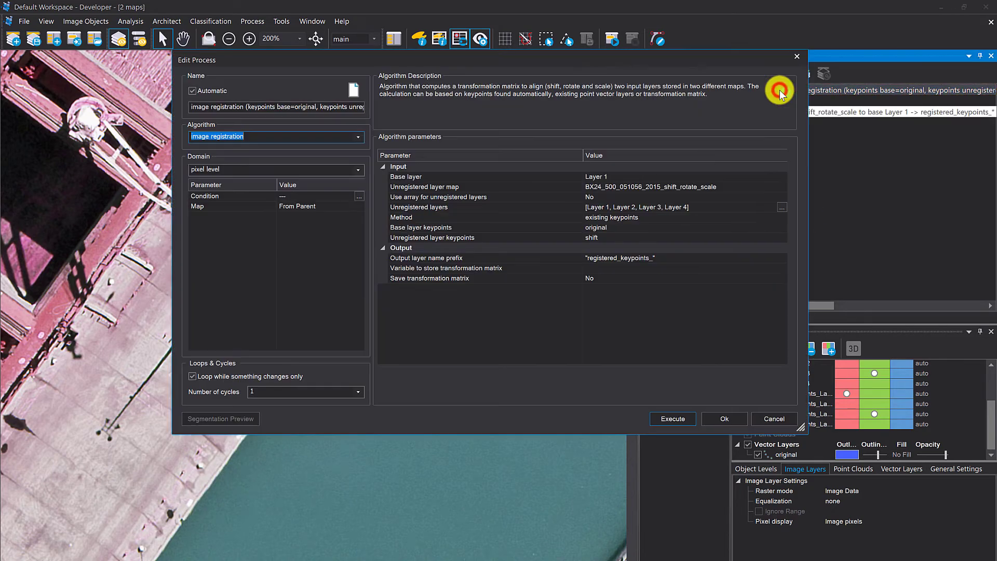
{"action": "left_click", "coordinate": [783, 217]}
{"action": "left_click", "coordinate": [783, 217]}
{"action": "left_click", "coordinate": [700, 246]}
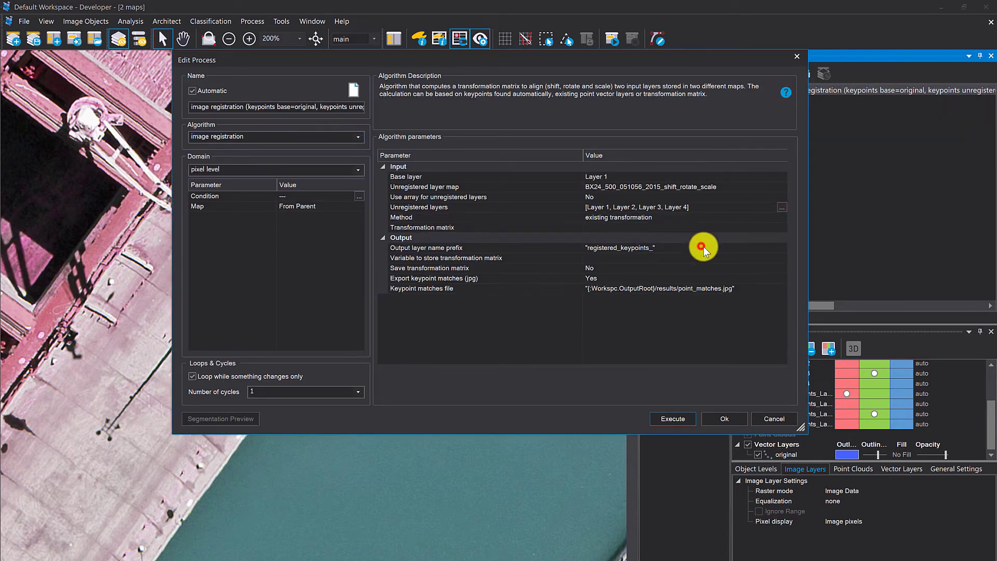
{"action": "left_click", "coordinate": [543, 218]}
{"action": "left_click", "coordinate": [579, 226]}
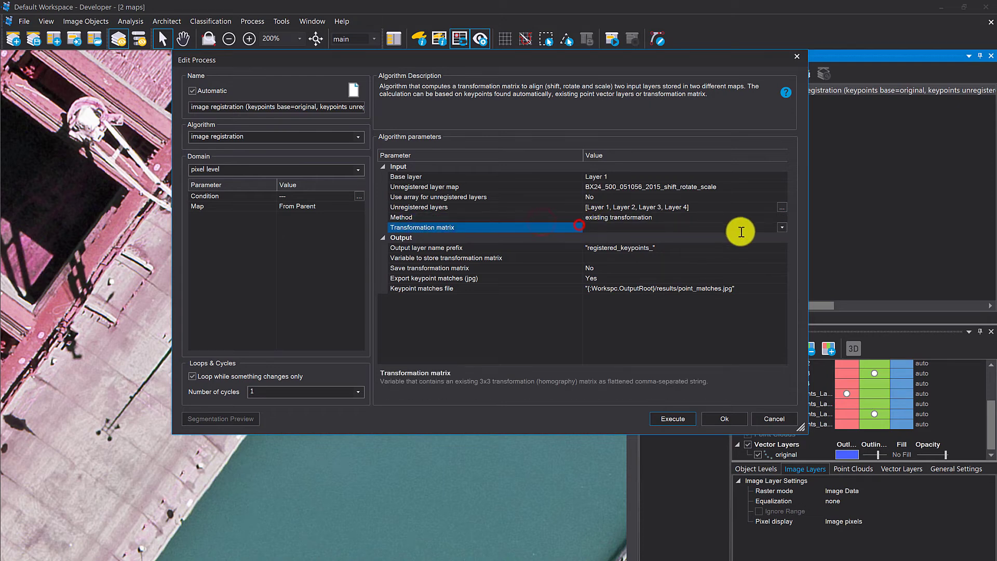
{"action": "left_click", "coordinate": [781, 227]}
{"action": "left_click", "coordinate": [743, 235]}
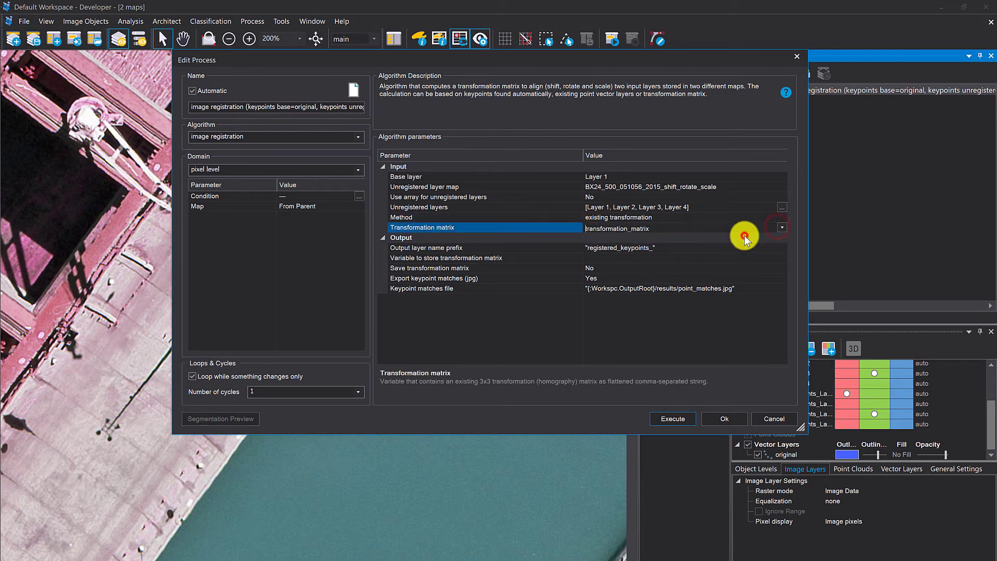
{"action": "left_click", "coordinate": [667, 236]}
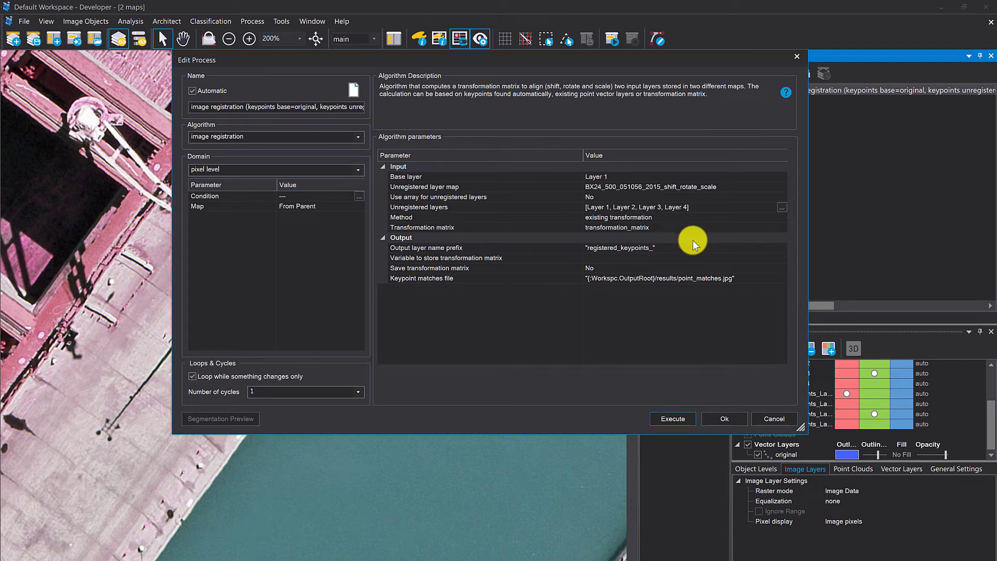
{"action": "left_click", "coordinate": [786, 226]}
{"action": "left_click", "coordinate": [782, 228]}
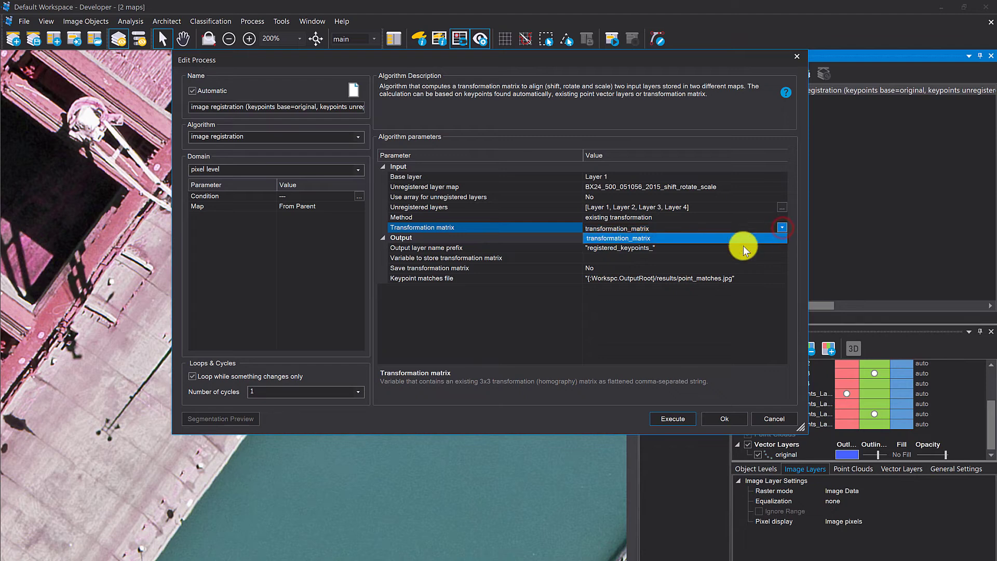
{"action": "left_click", "coordinate": [727, 237]}
Change the output prefix to registered_matrix_ and execute the registration.
{"action": "left_click", "coordinate": [615, 259]}
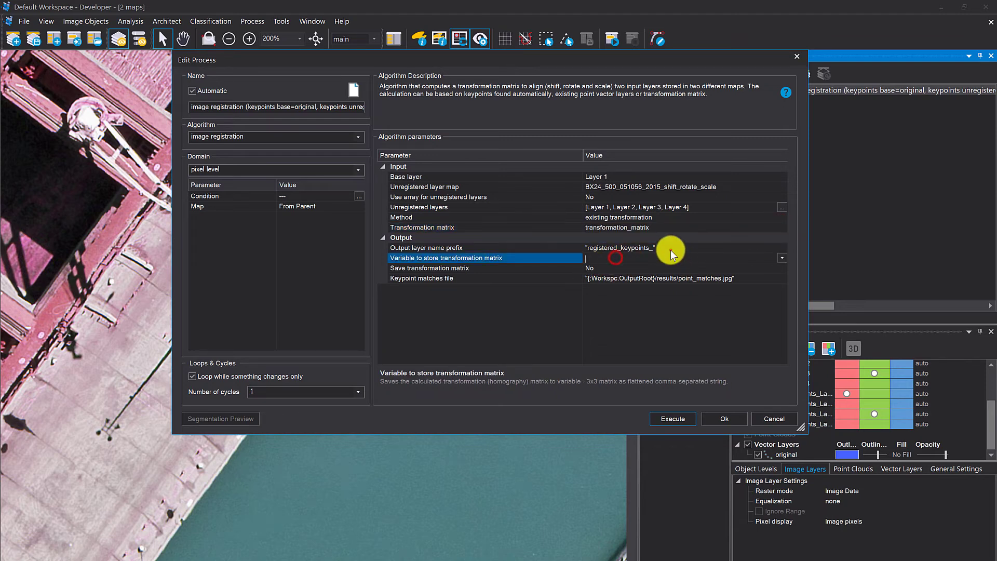
{"action": "left_click", "coordinate": [652, 249]}
{"action": "left_click_drag", "start_coordinate": [653, 249], "coordinate": [624, 249]}
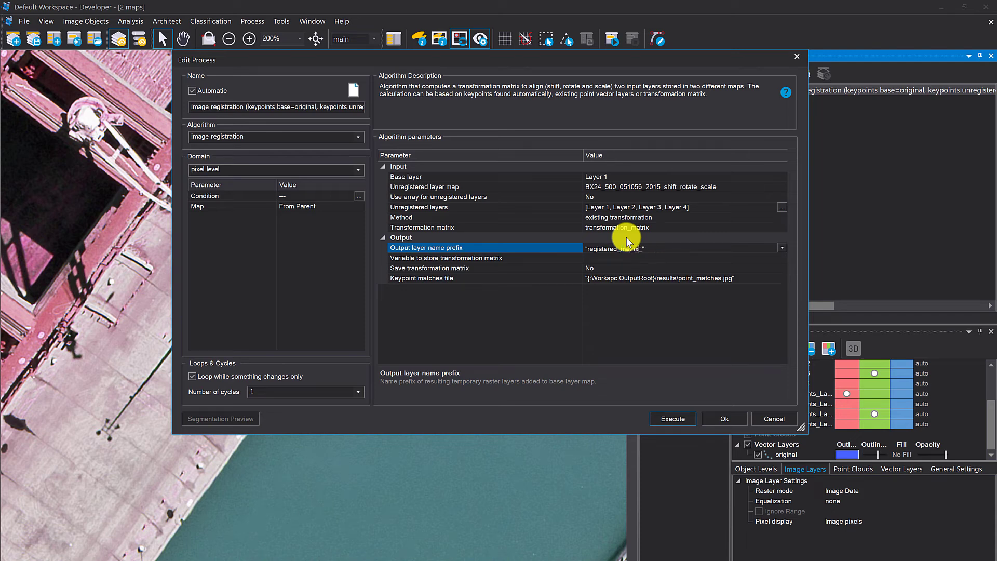
{"action": "left_click", "coordinate": [624, 307]}
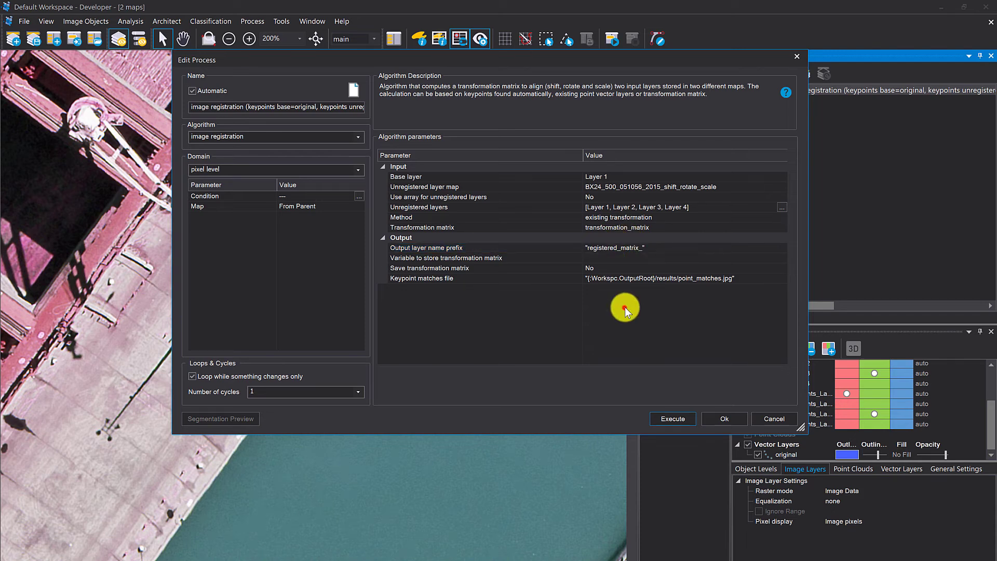
{"action": "left_click", "coordinate": [670, 418]}
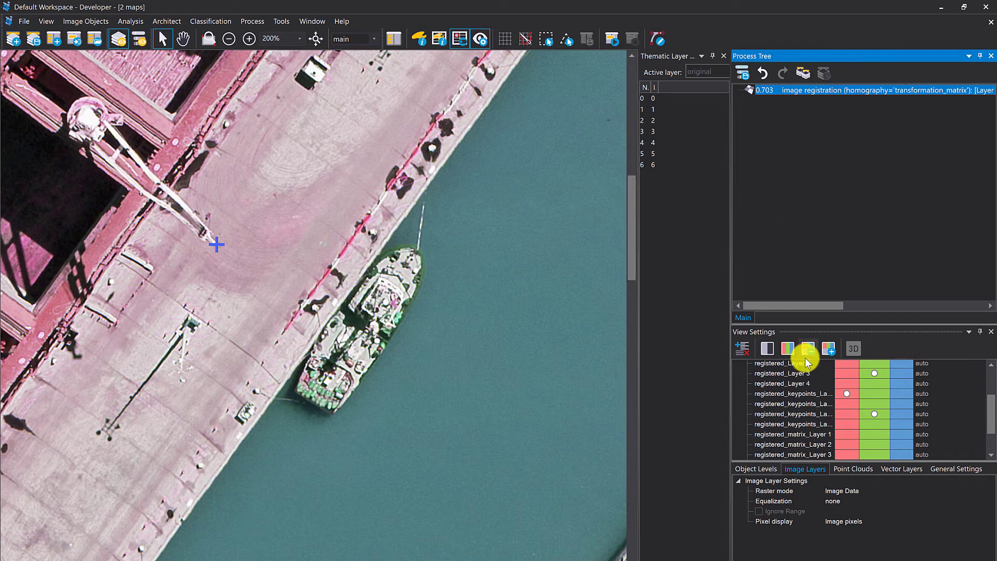
Try registered_matrix_Layer 4 and other registered layers in the red and blue channels.
{"action": "scroll", "coordinate": [808, 416], "scroll_direction": "down", "scroll_amount": 2}
{"action": "left_click", "coordinate": [850, 424]}
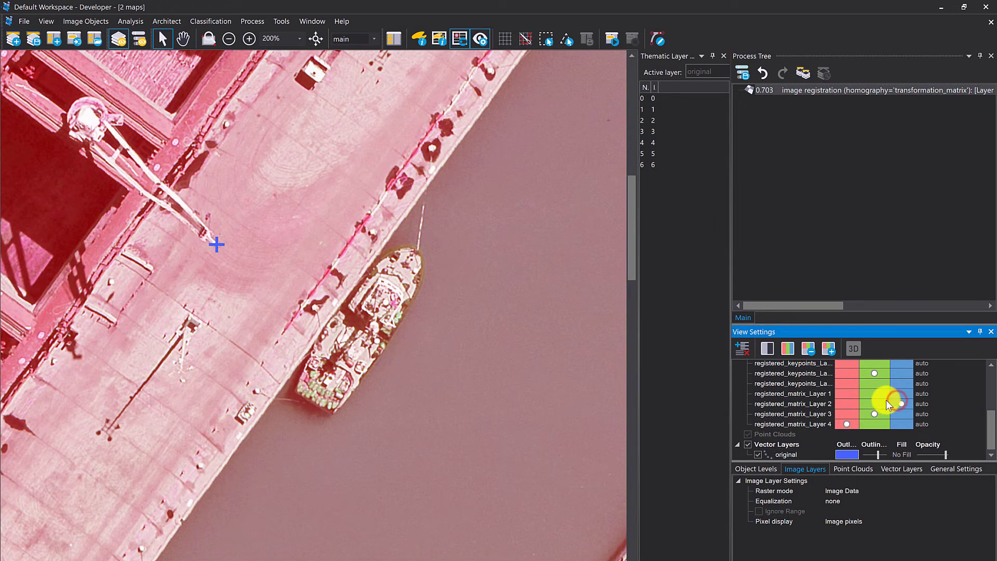
{"action": "scroll", "coordinate": [883, 400], "scroll_direction": "up", "scroll_amount": 4}
{"action": "left_click", "coordinate": [847, 442]}
{"action": "left_click", "coordinate": [901, 387]}
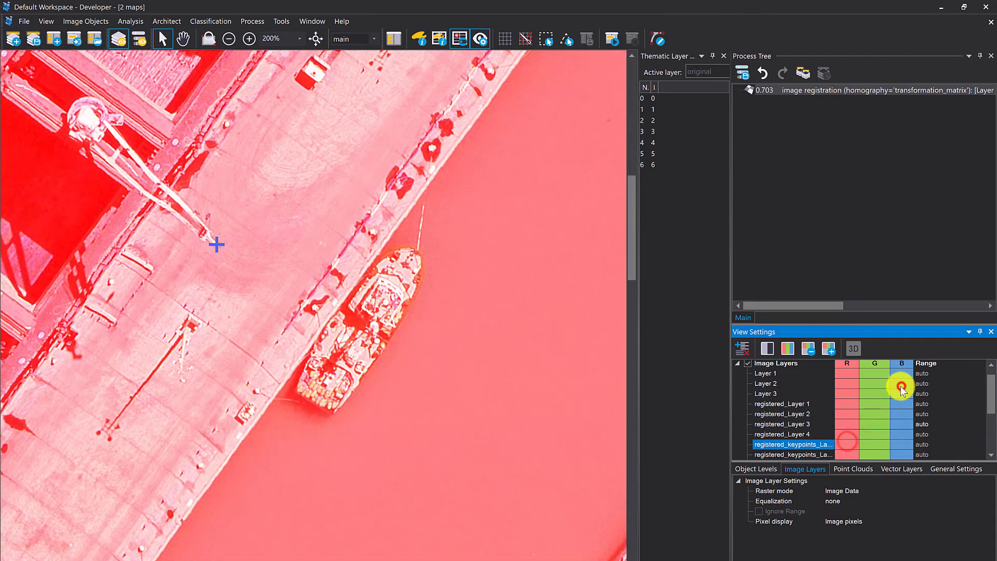
{"action": "scroll", "coordinate": [323, 249], "scroll_direction": "down", "scroll_amount": 2}
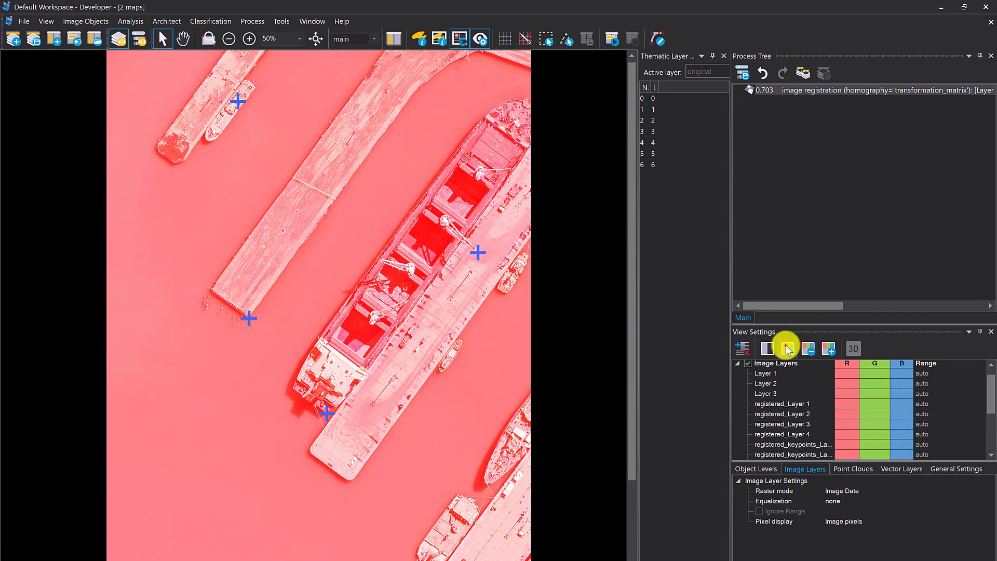
Cycle the layer mix to a true-colour RGB of registered_Layer 1, 2 and 3.
{"action": "left_click", "coordinate": [787, 349]}
{"action": "left_click", "coordinate": [823, 347]}
{"action": "left_click", "coordinate": [823, 346]}
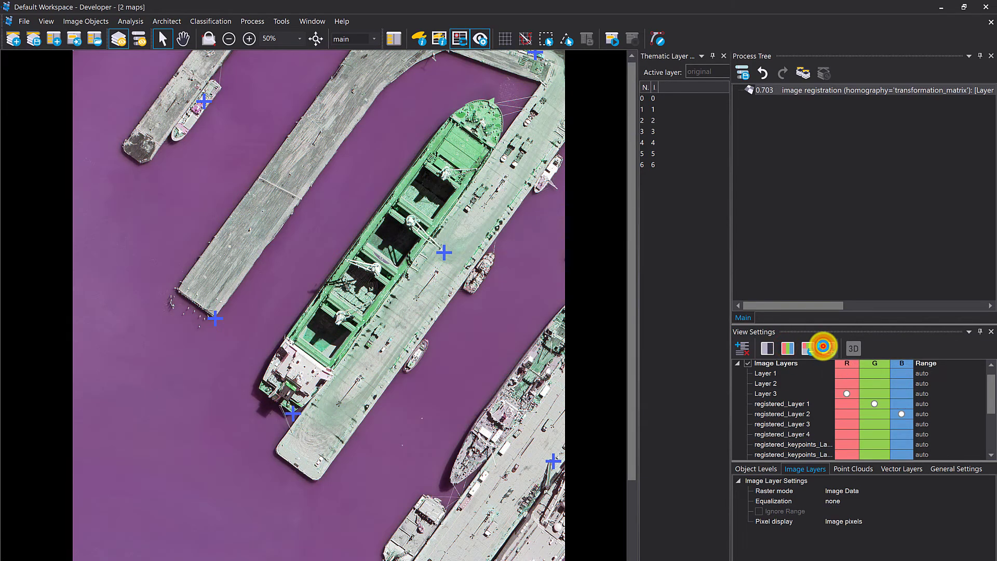
{"action": "left_click", "coordinate": [823, 346]}
{"action": "left_click", "coordinate": [823, 346]}
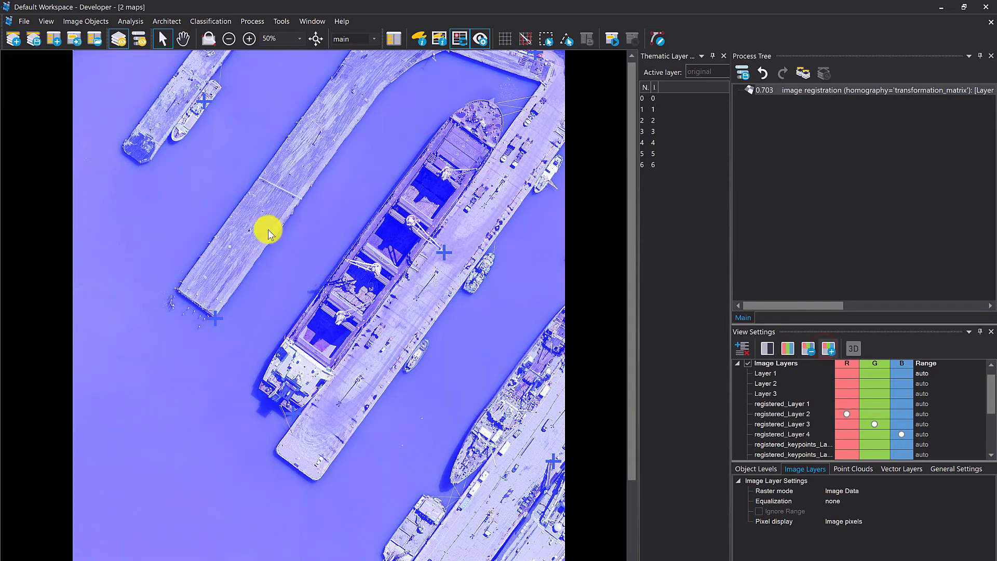
{"action": "left_click", "coordinate": [810, 348]}
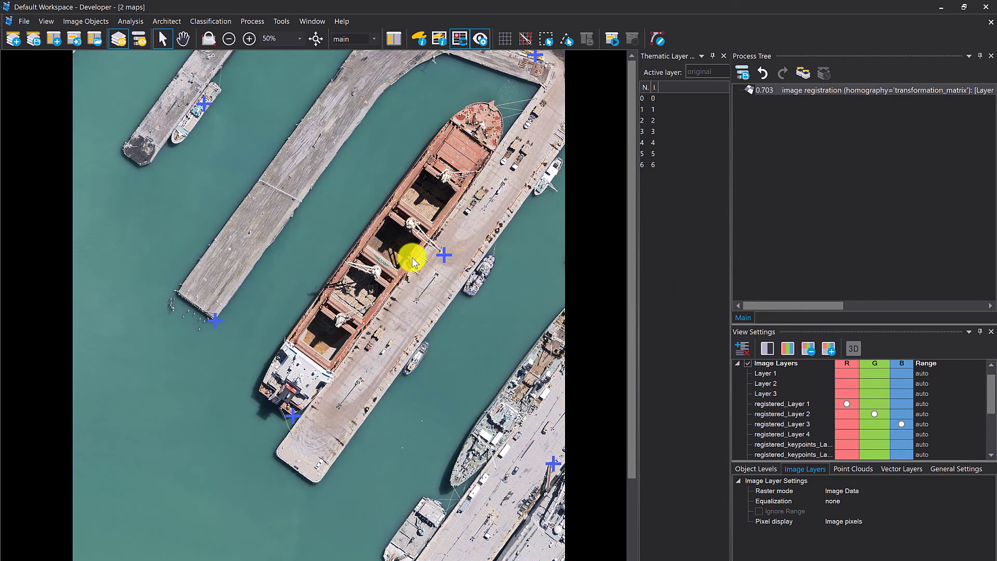
{"action": "left_click_drag", "start_coordinate": [638, 174], "coordinate": [637, 174]}
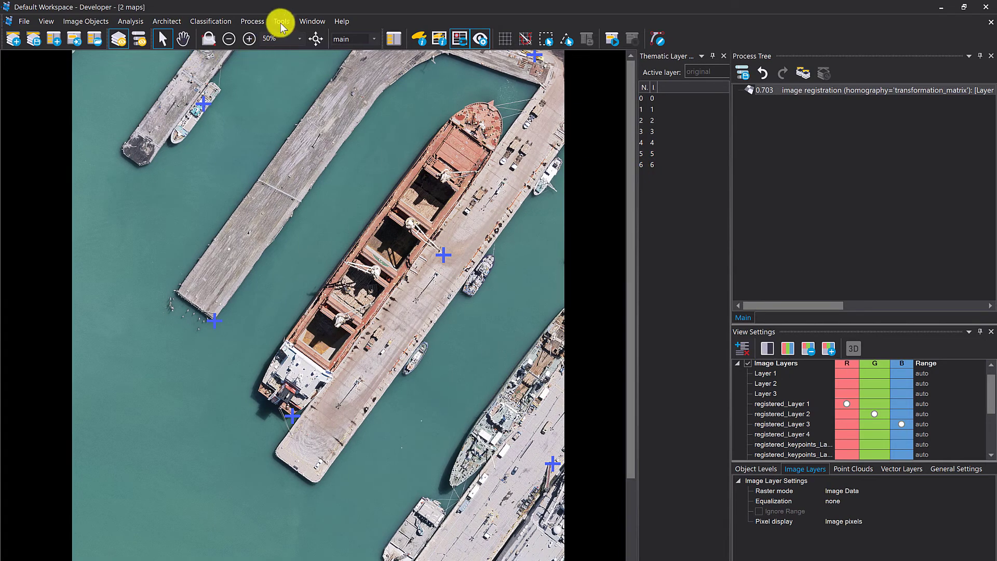
{"action": "left_click", "coordinate": [313, 23]}
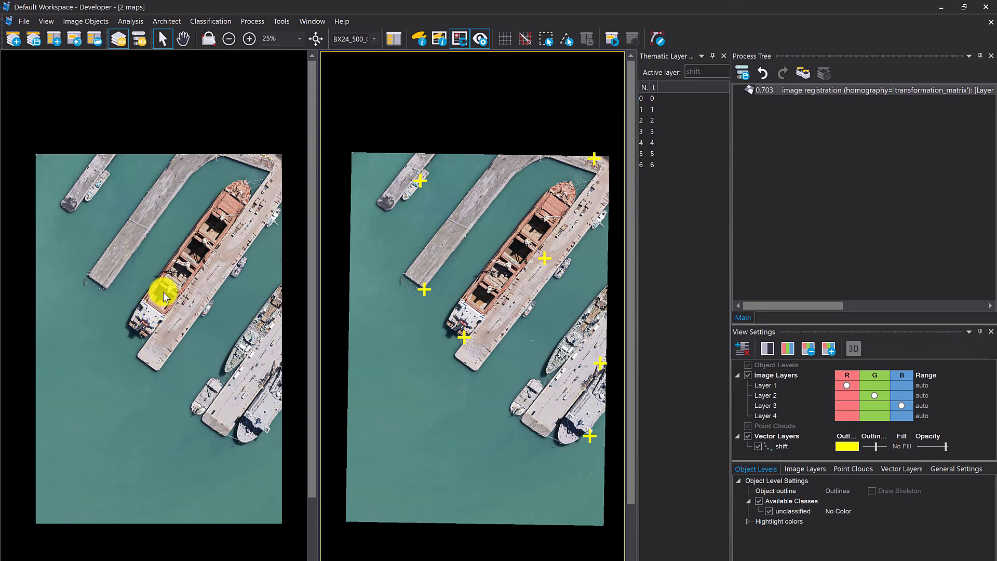
Split the window vertically with the main map beside the shifted scene and its yellow keypoints.
{"action": "mouse_move", "coordinate": [163, 293]}
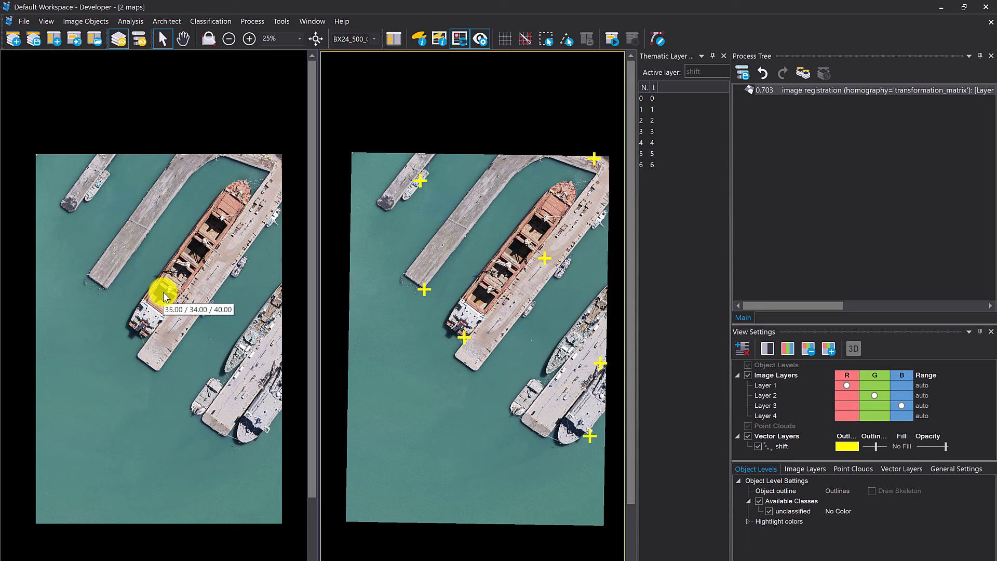